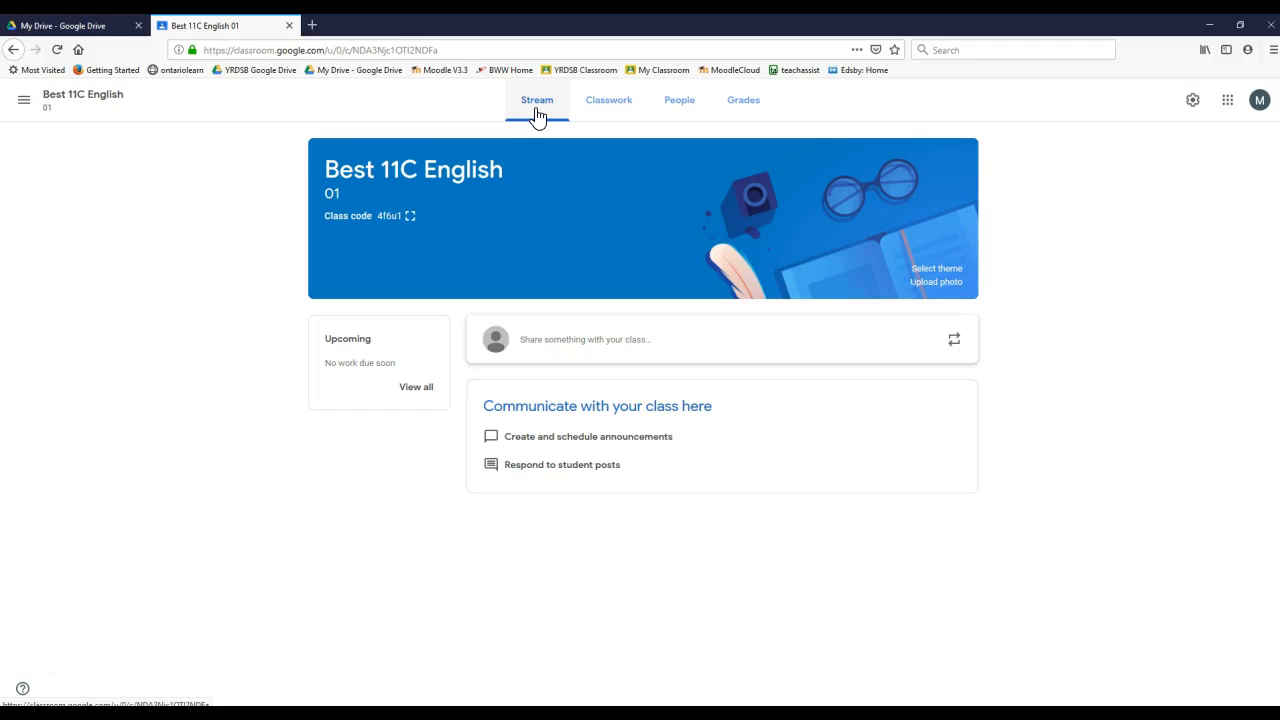
Step: Post the announcement "Hello all and welcome!" to all students in the class stream
click(537, 113)
click(581, 342)
text(Hello all and welcome!)
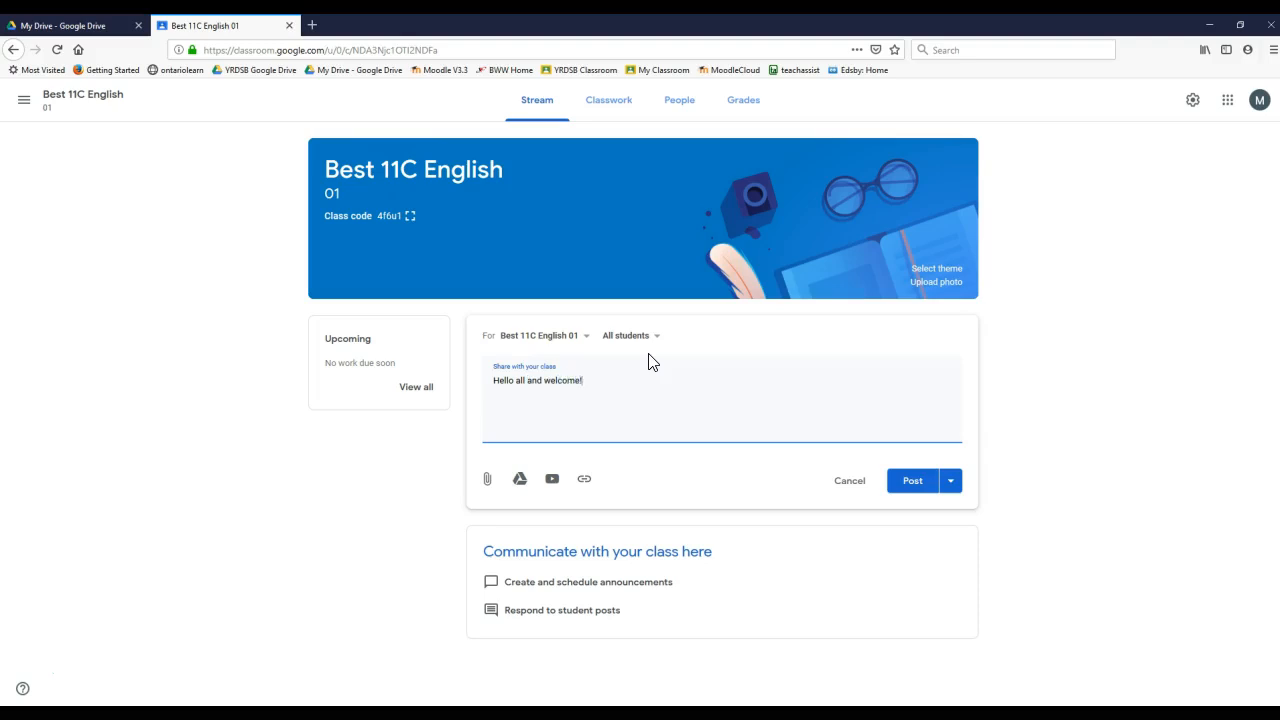
click(950, 480)
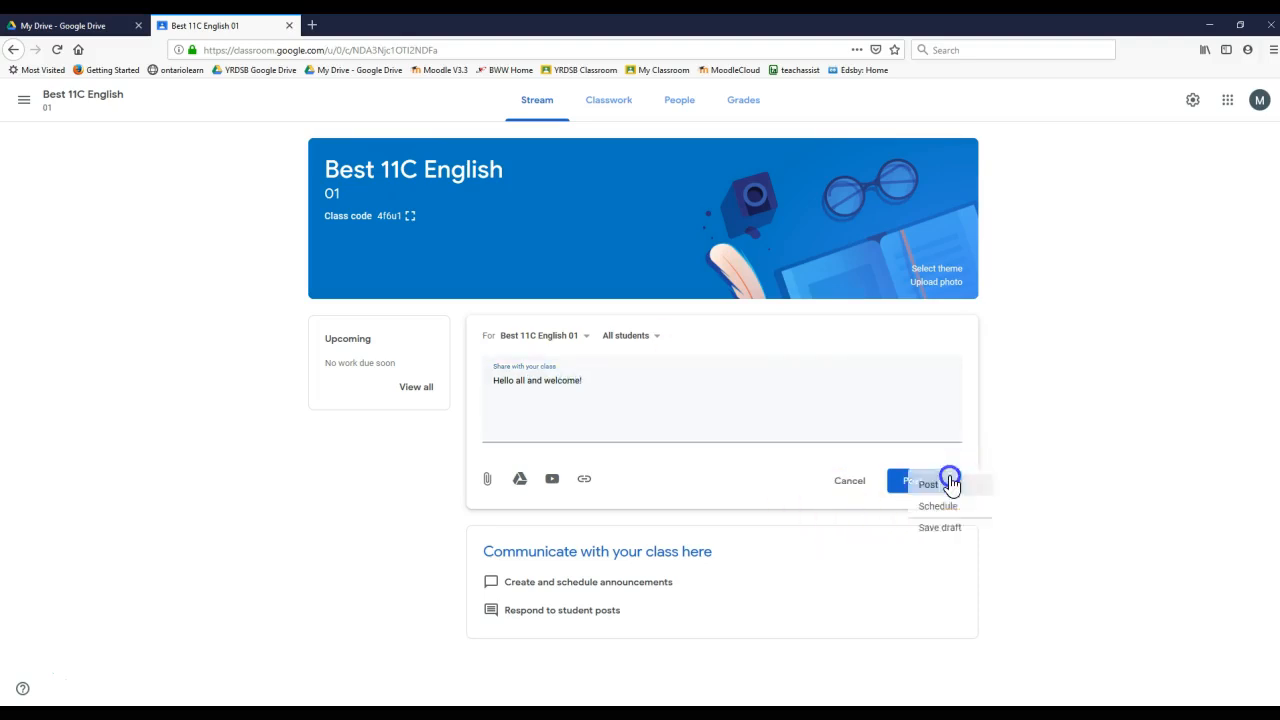
click(916, 536)
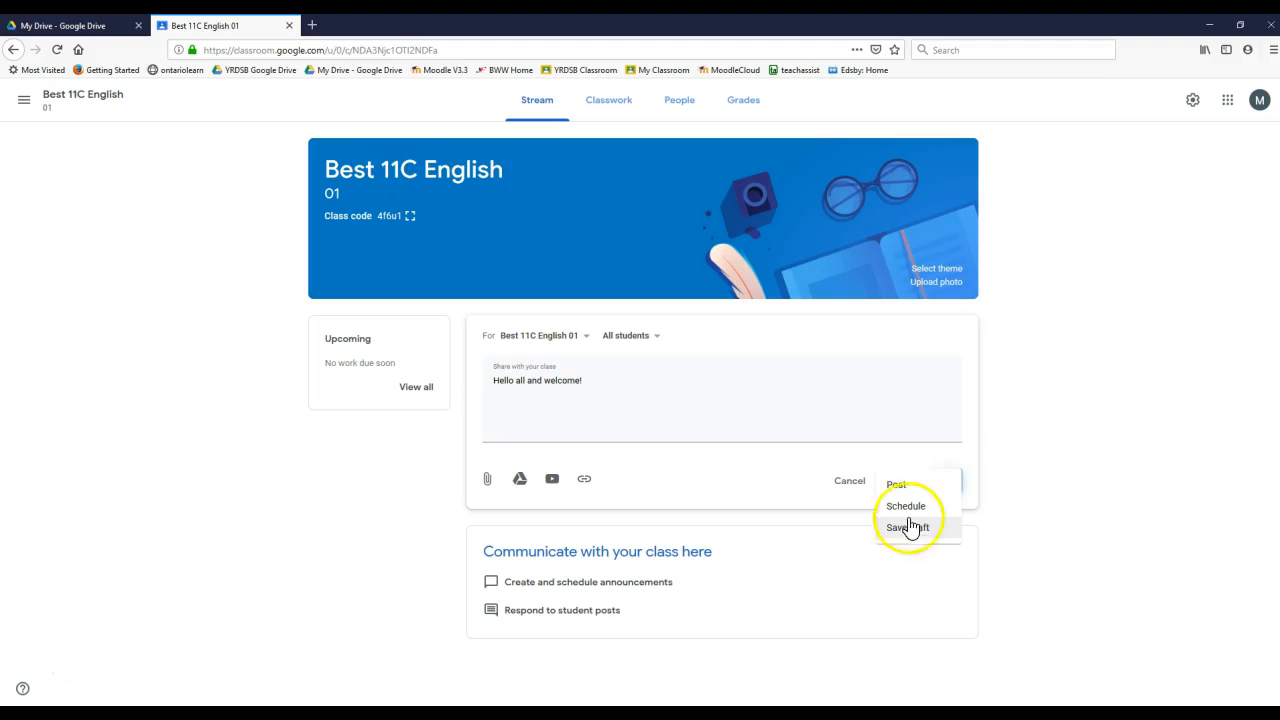
click(898, 486)
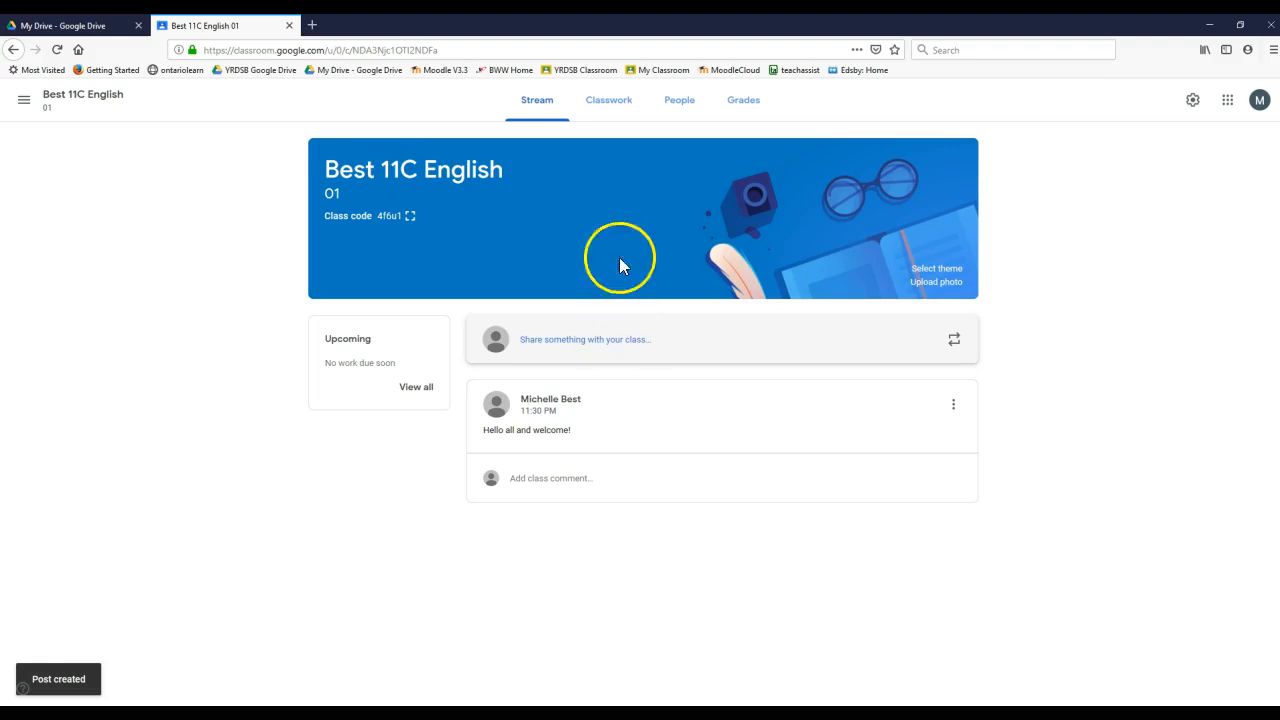
Step: Add a classwork topic named Poetry
click(609, 106)
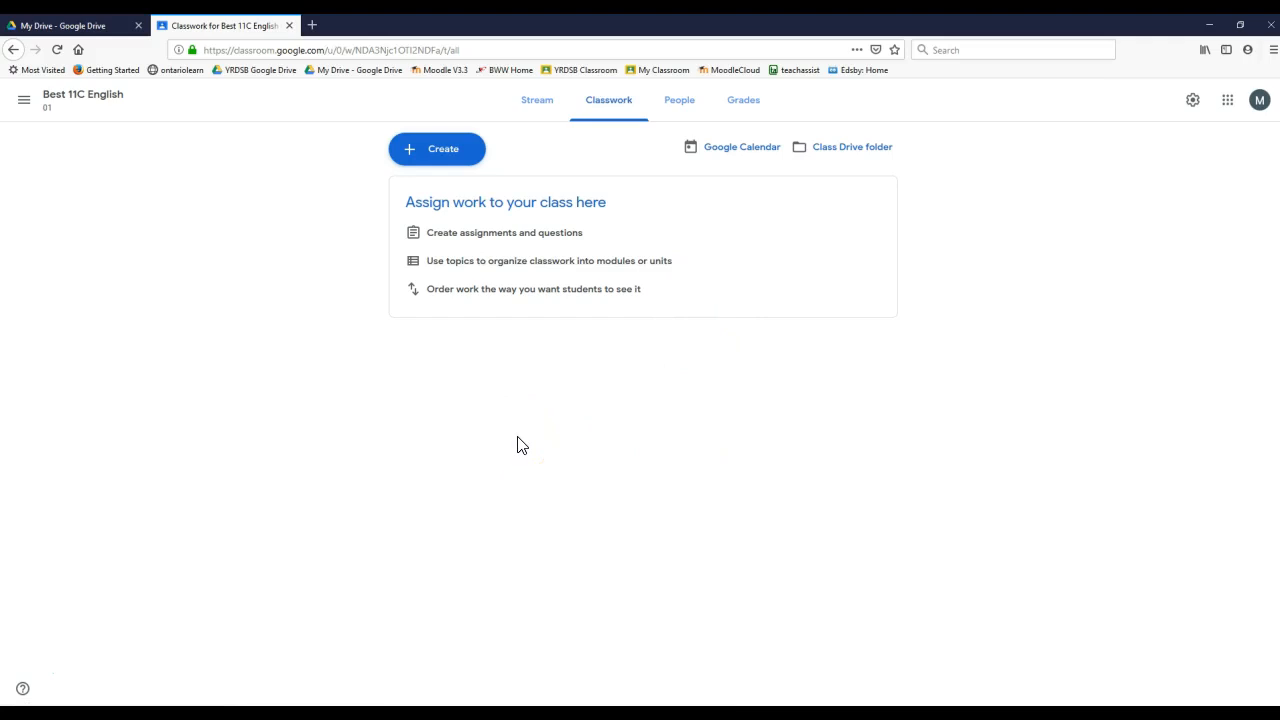
click(437, 151)
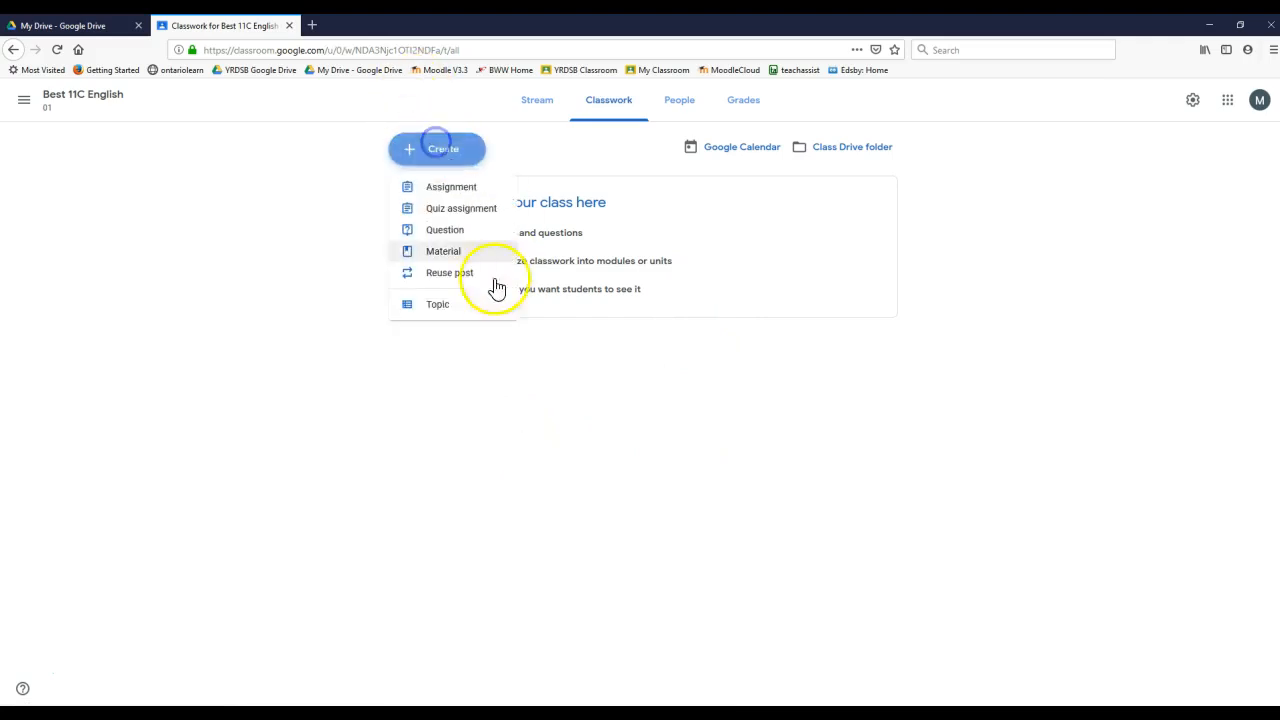
click(437, 312)
text(Poetry)
click(689, 443)
Step: Add two more classwork topics, Novel Study and Hamlet
click(437, 168)
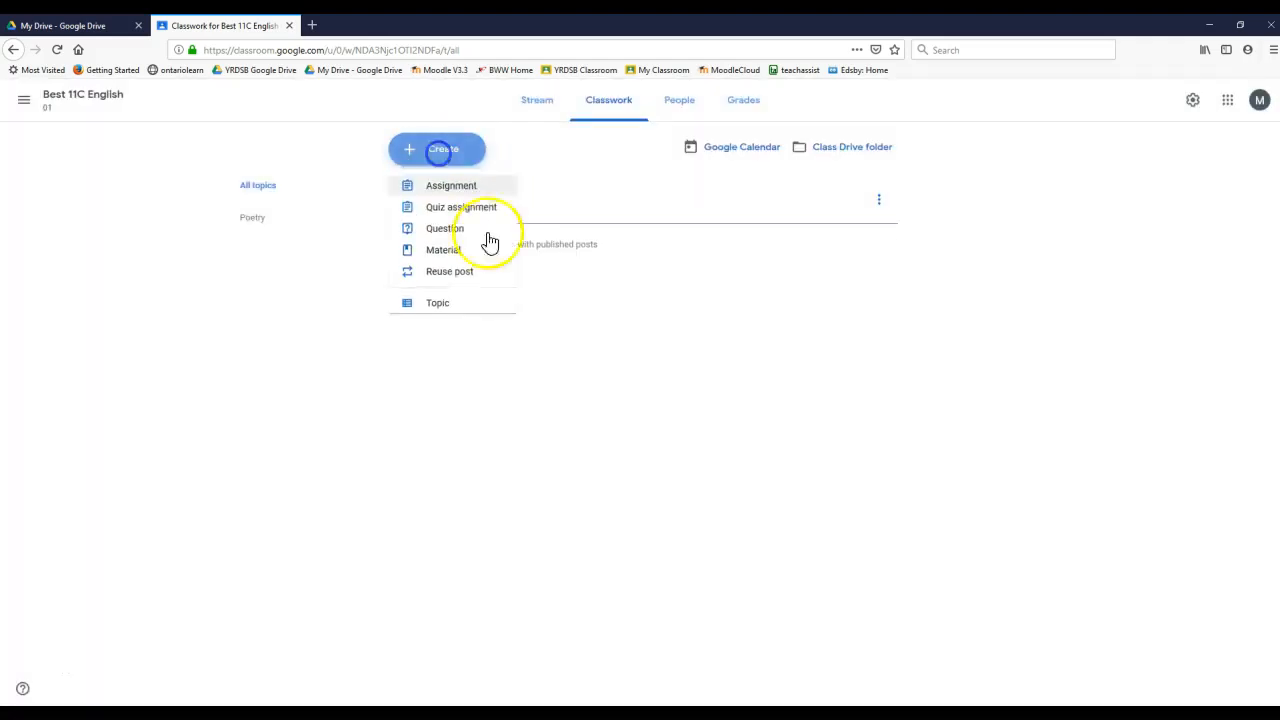
click(455, 308)
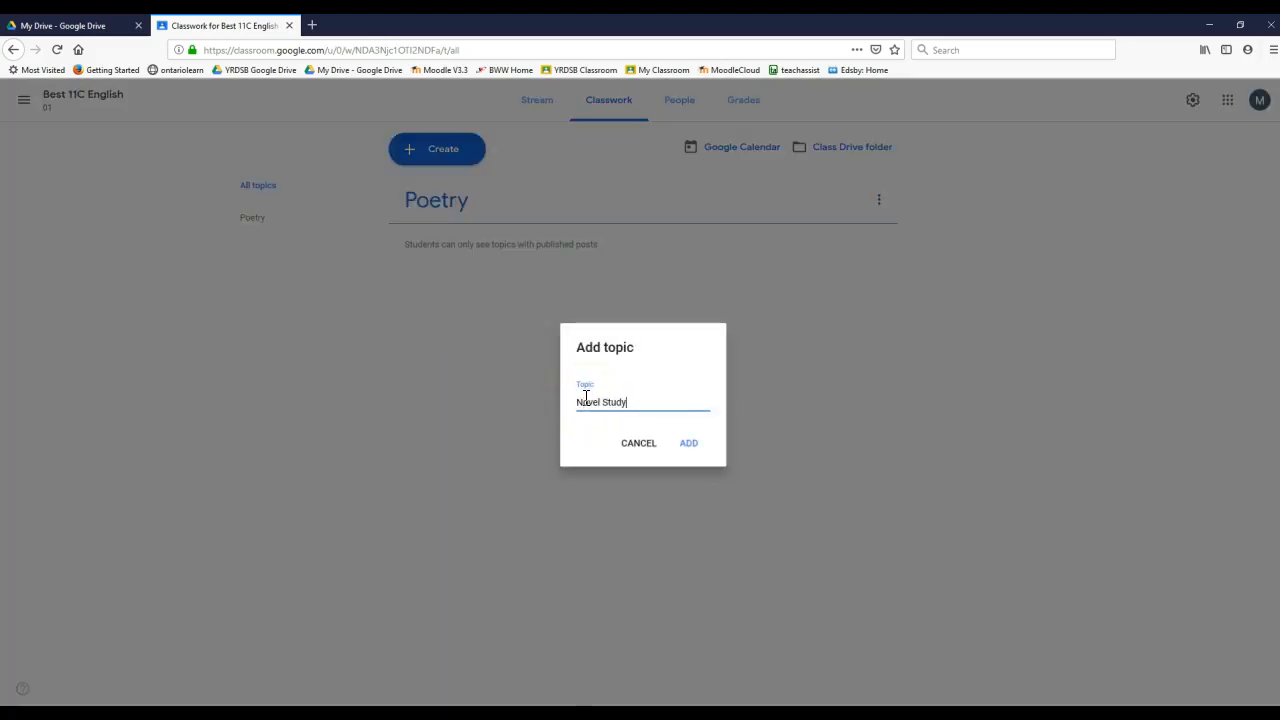
click(689, 443)
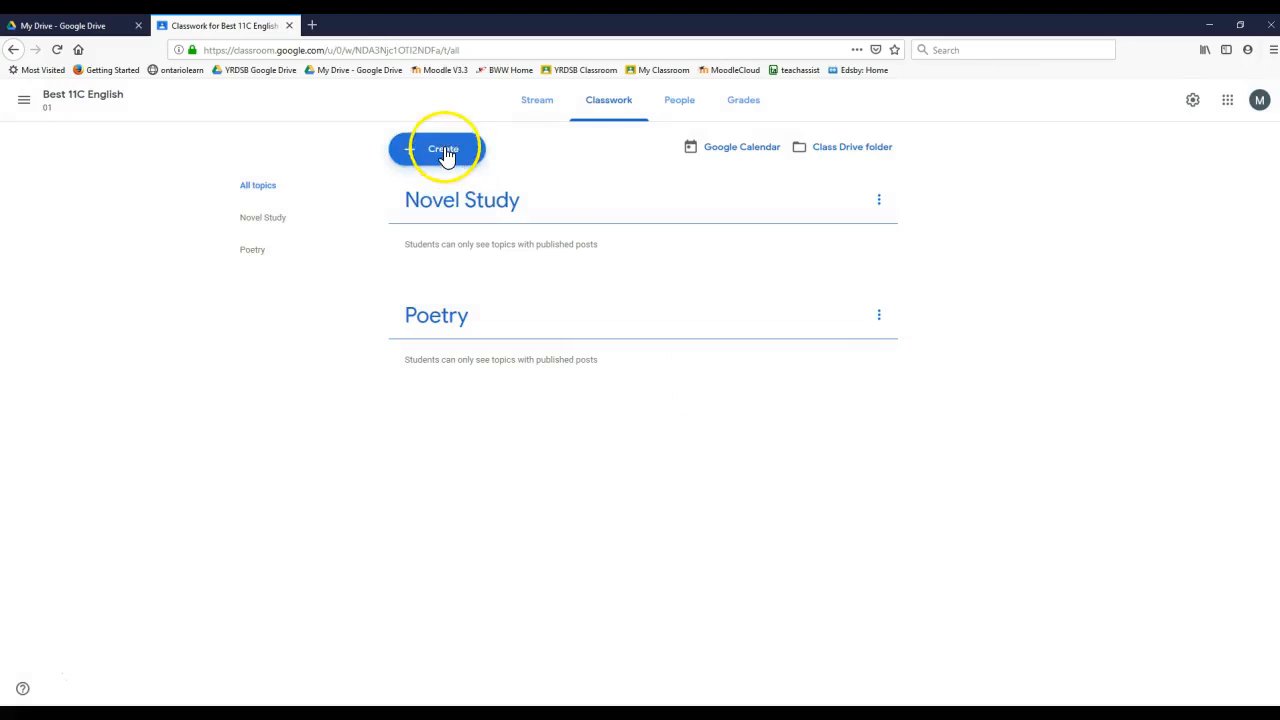
click(446, 157)
click(453, 308)
text(Hamlet)
click(689, 444)
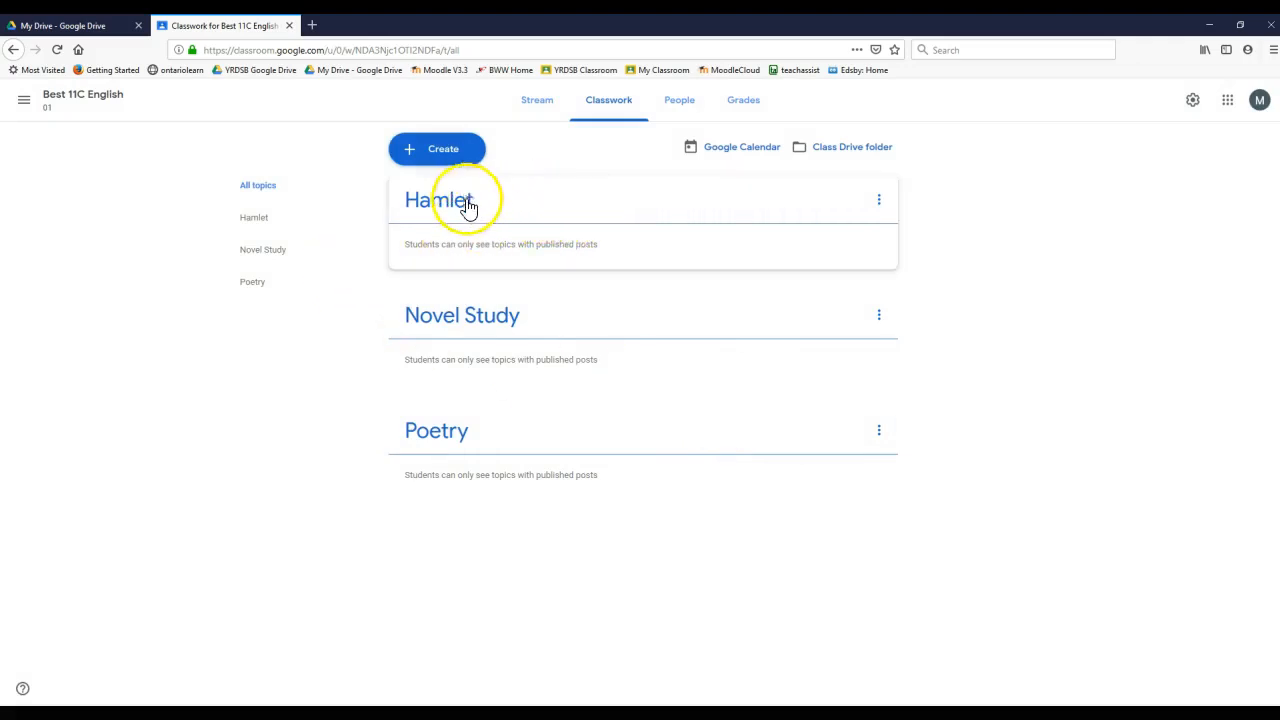
Step: Post a material titled Calendar without a topic, attaching the 11U Calendar - 2019 document from Google Drive, and check the post
click(452, 157)
click(455, 250)
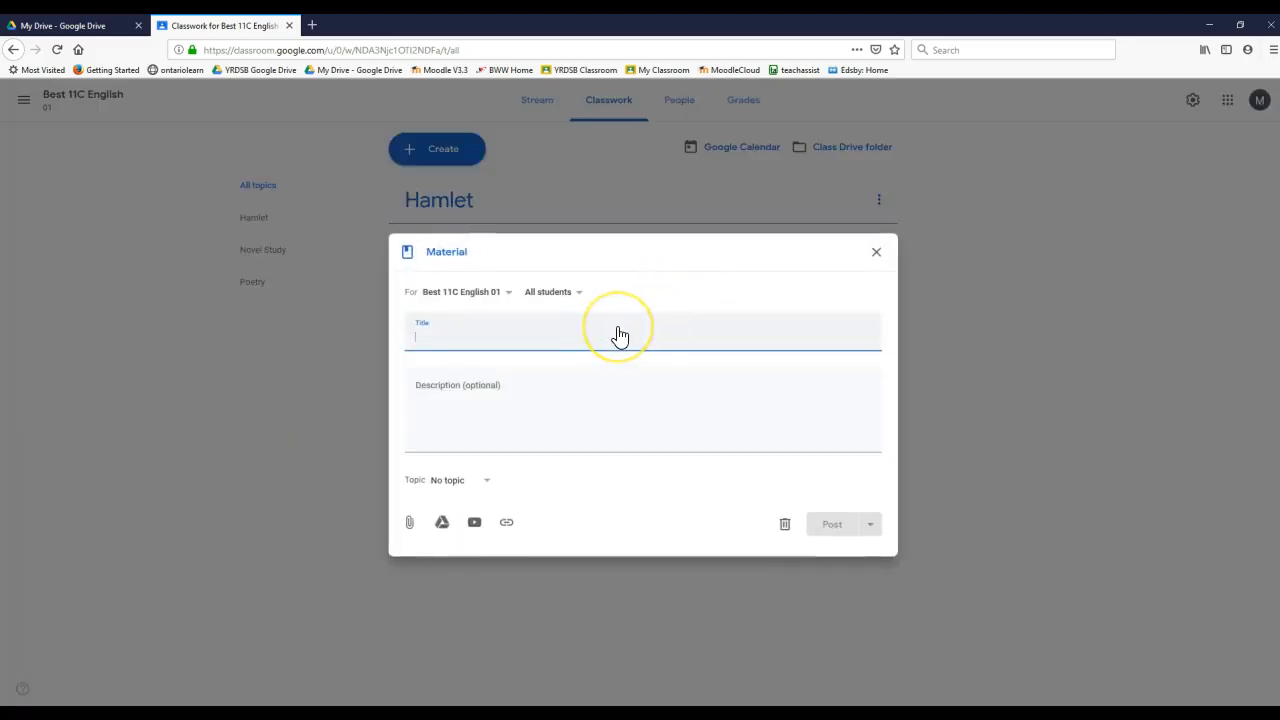
text(Calendar)
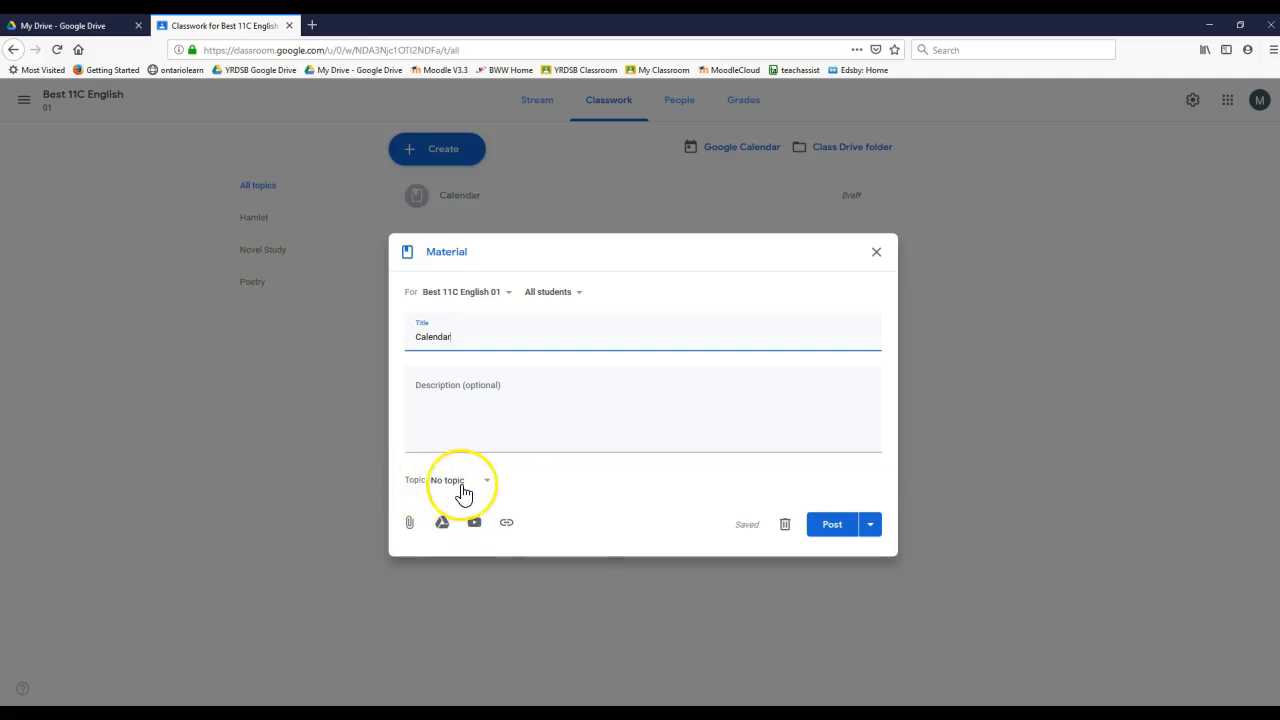
click(442, 522)
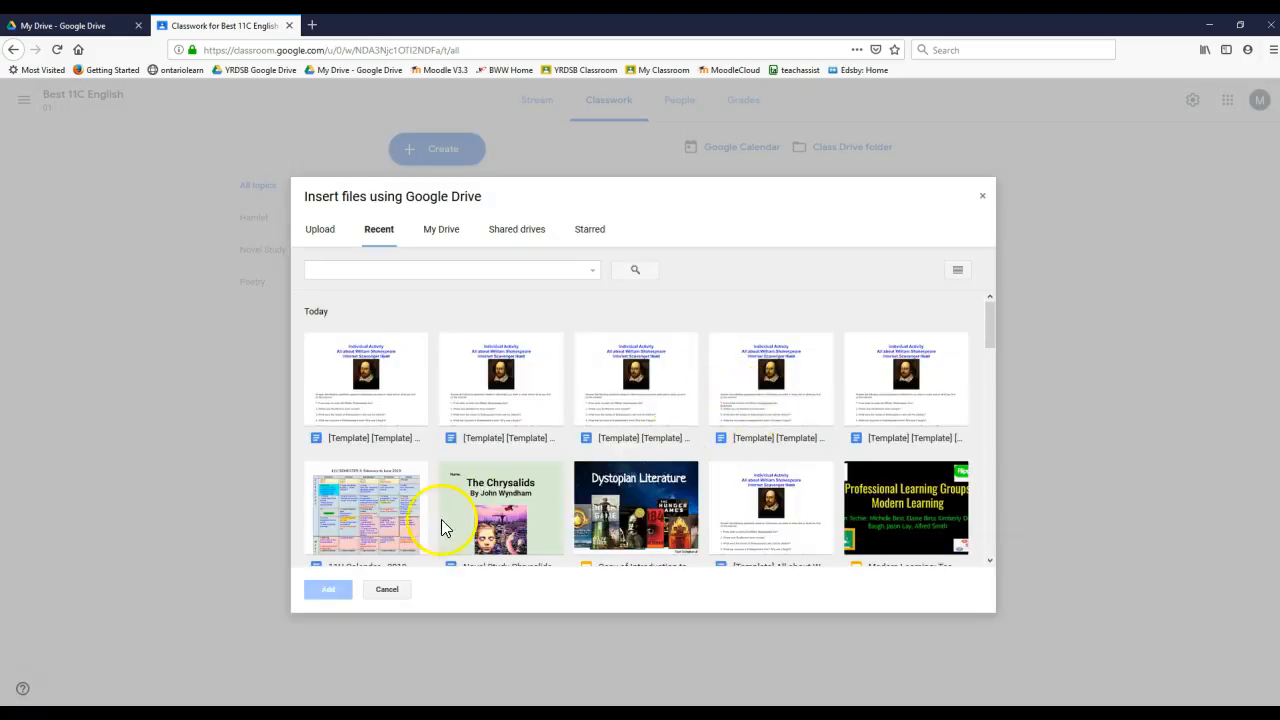
click(393, 508)
click(328, 589)
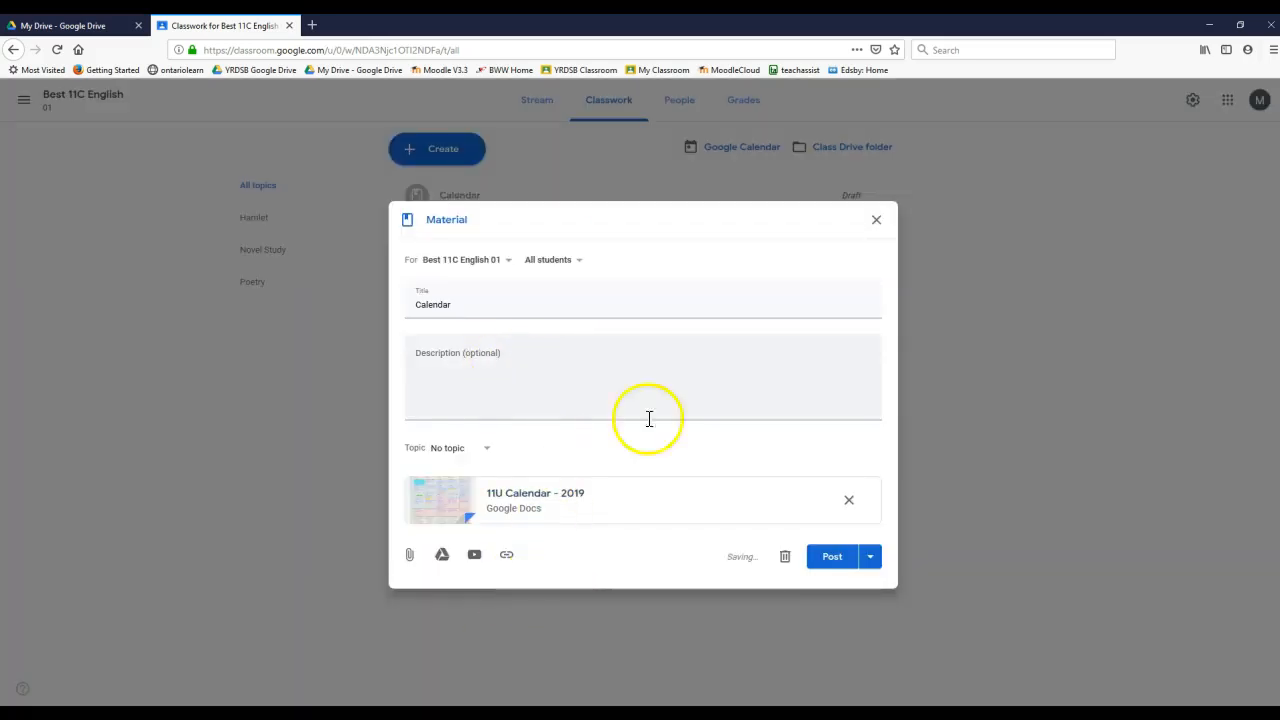
click(833, 558)
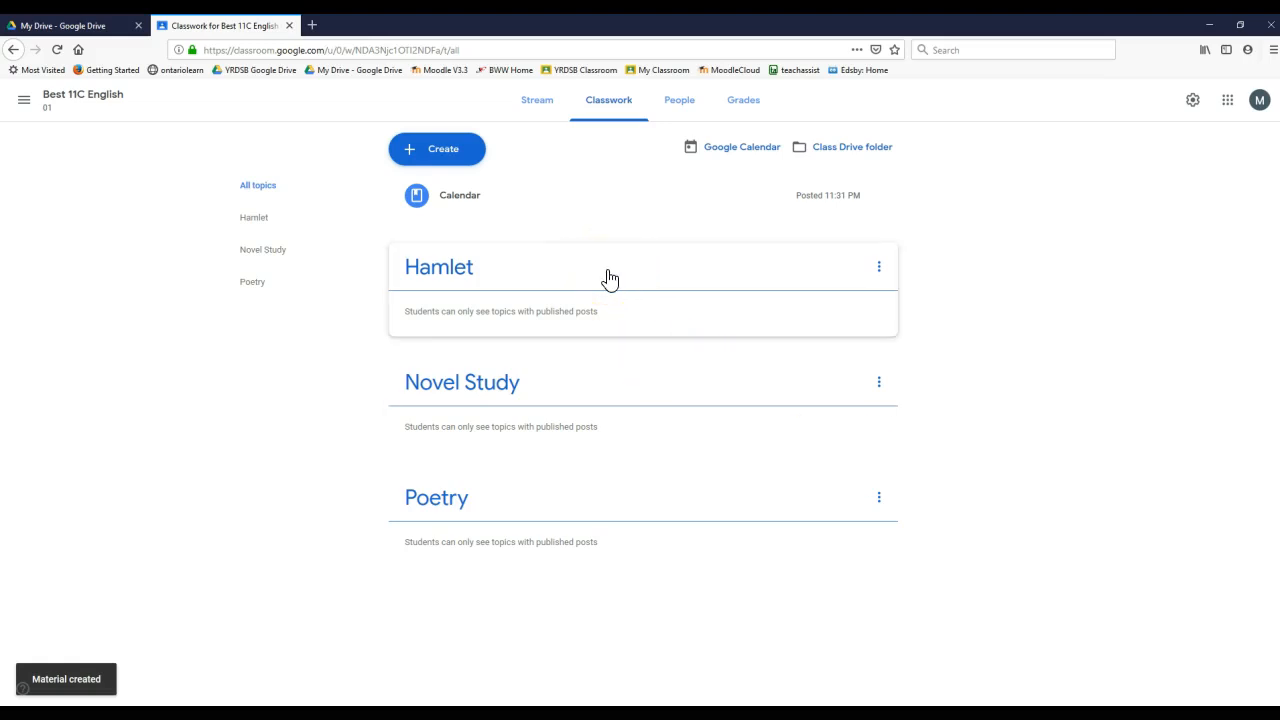
click(497, 208)
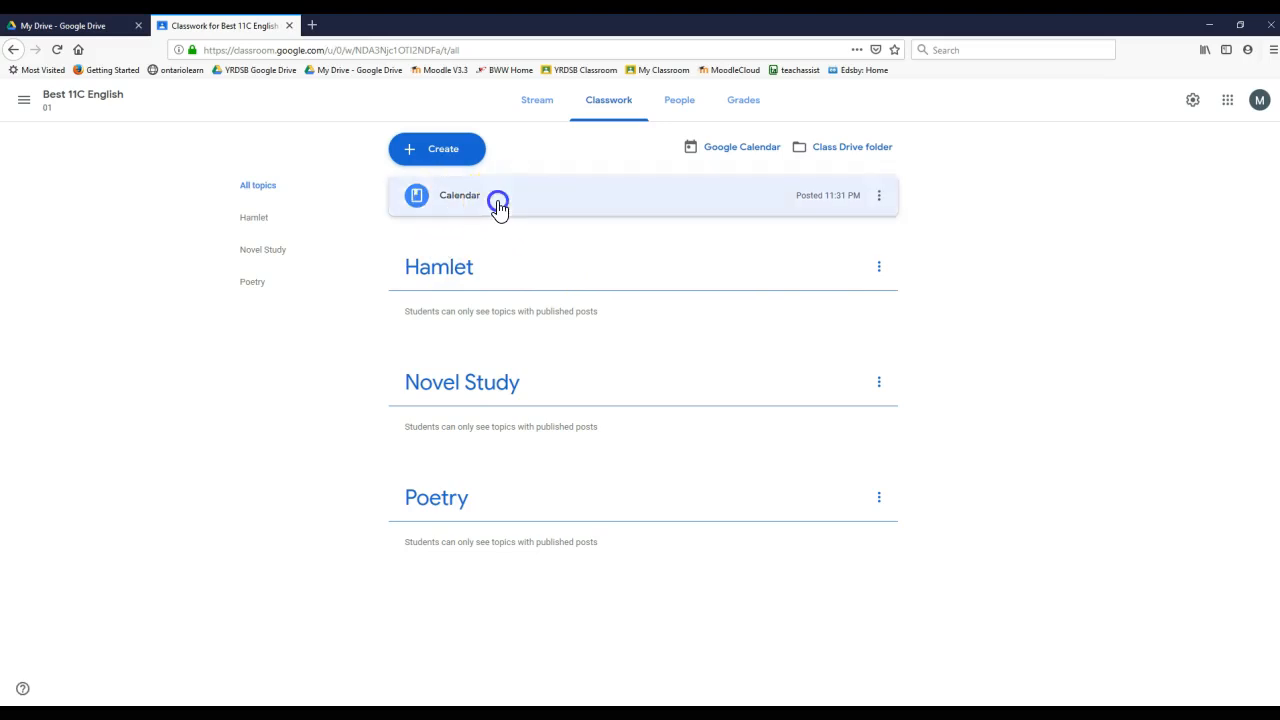
click(500, 200)
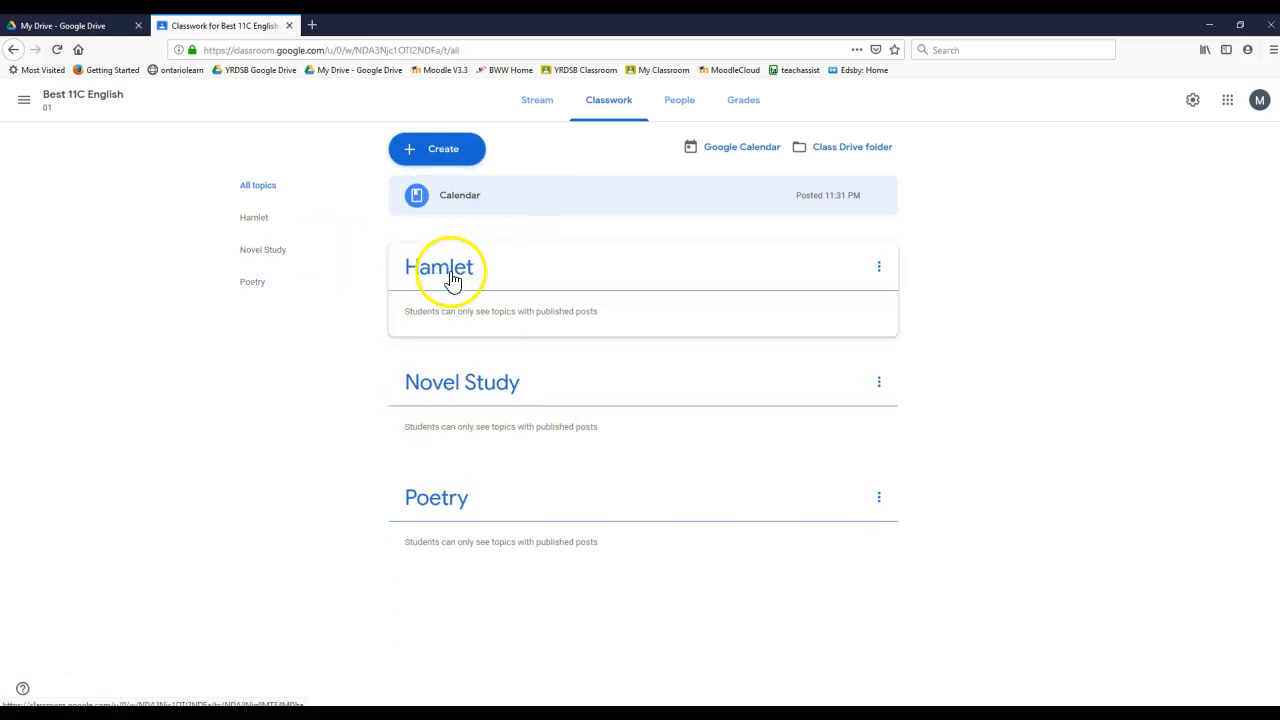
Step: Create an assignment titled "All about William Shakespeare" worth 10 points
click(446, 152)
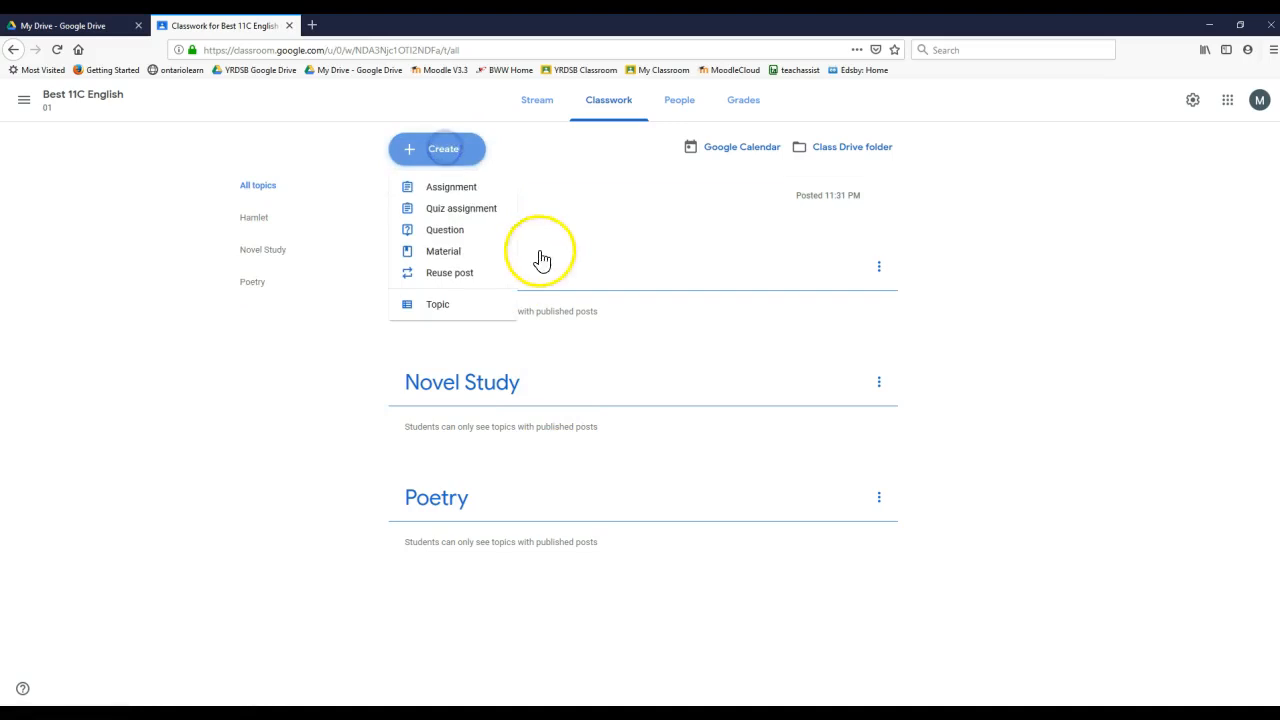
click(470, 188)
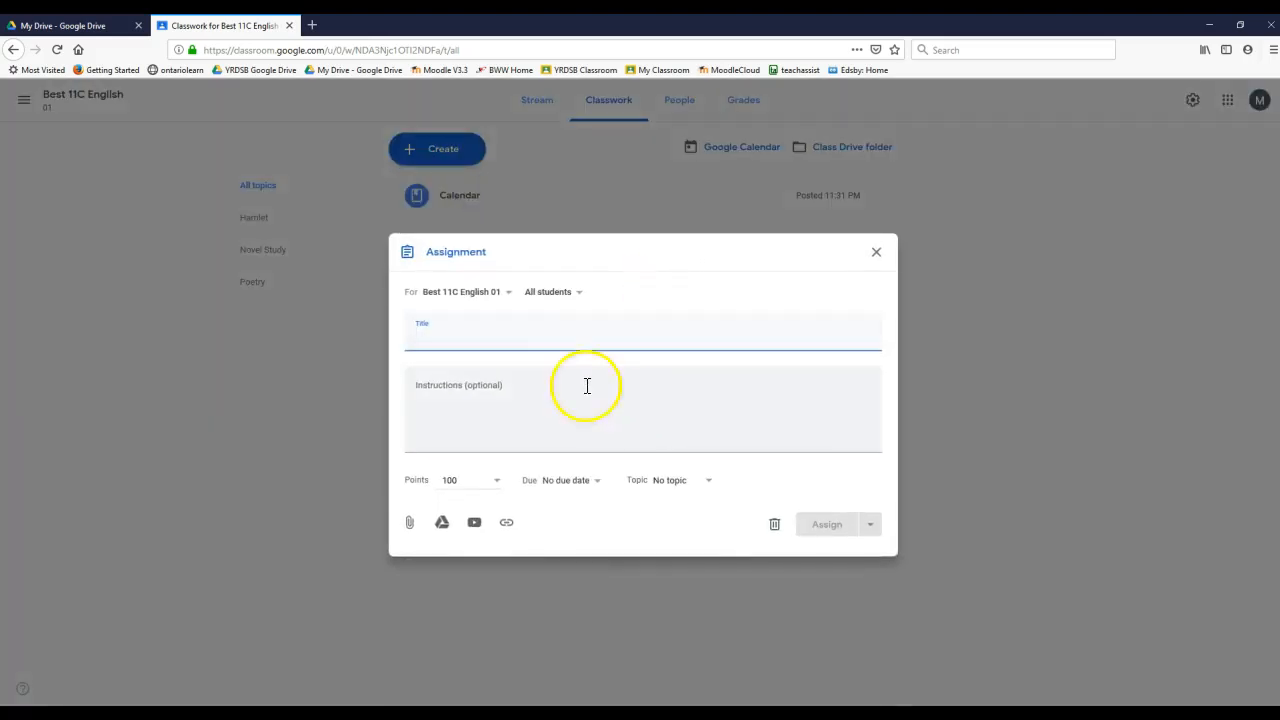
text(All b)
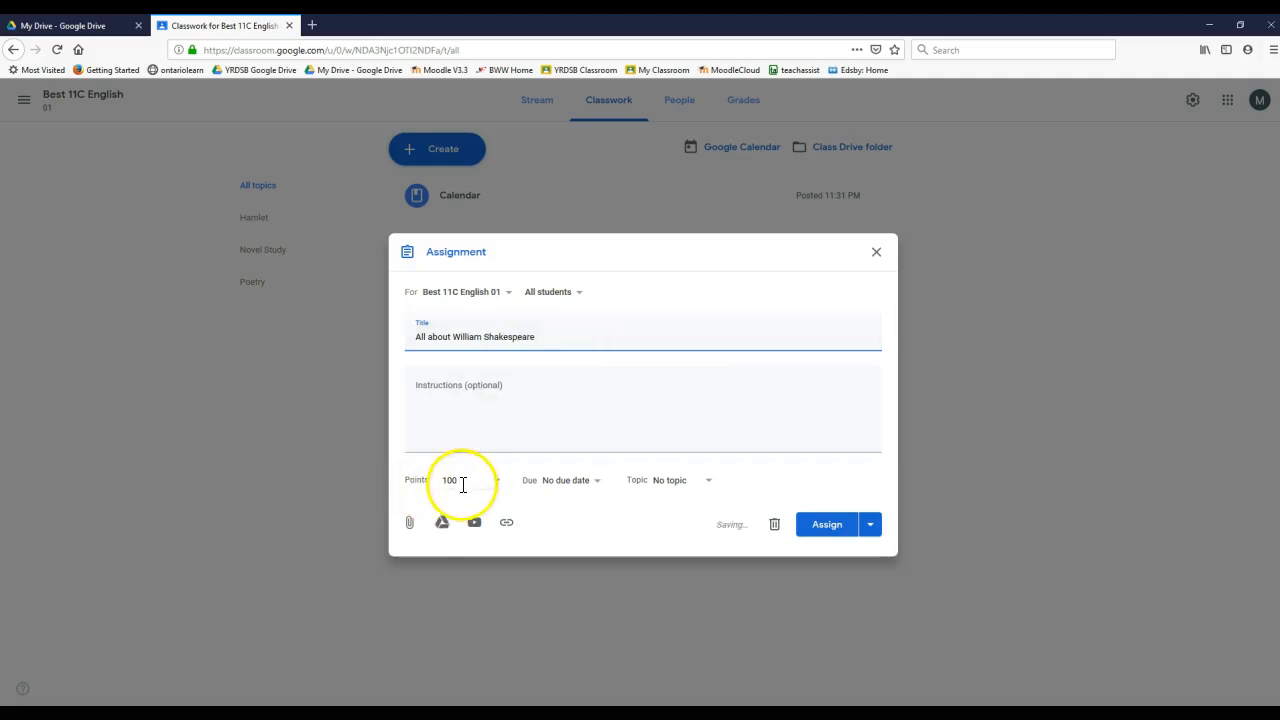
click(429, 477)
text(10)
Step: Set the assignment's due date to Jun 28, 2019, 11:59 PM and its topic to Hamlet
click(569, 486)
click(563, 528)
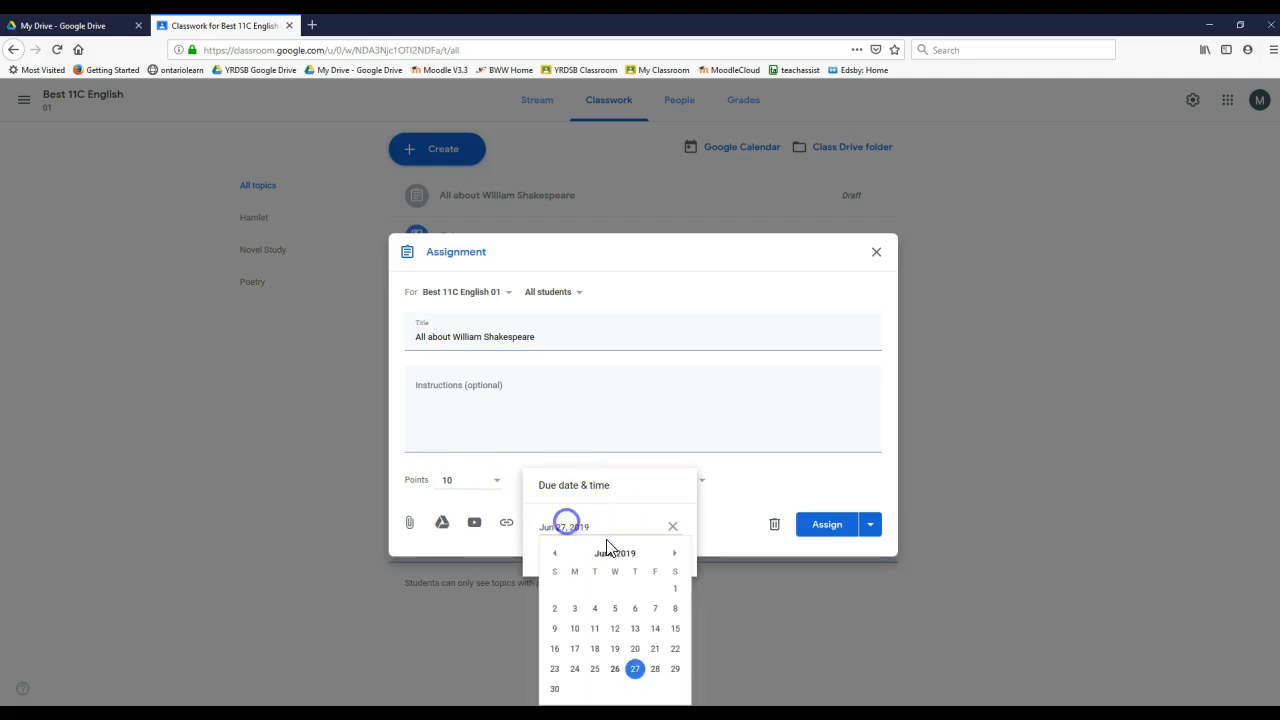
click(655, 668)
click(588, 553)
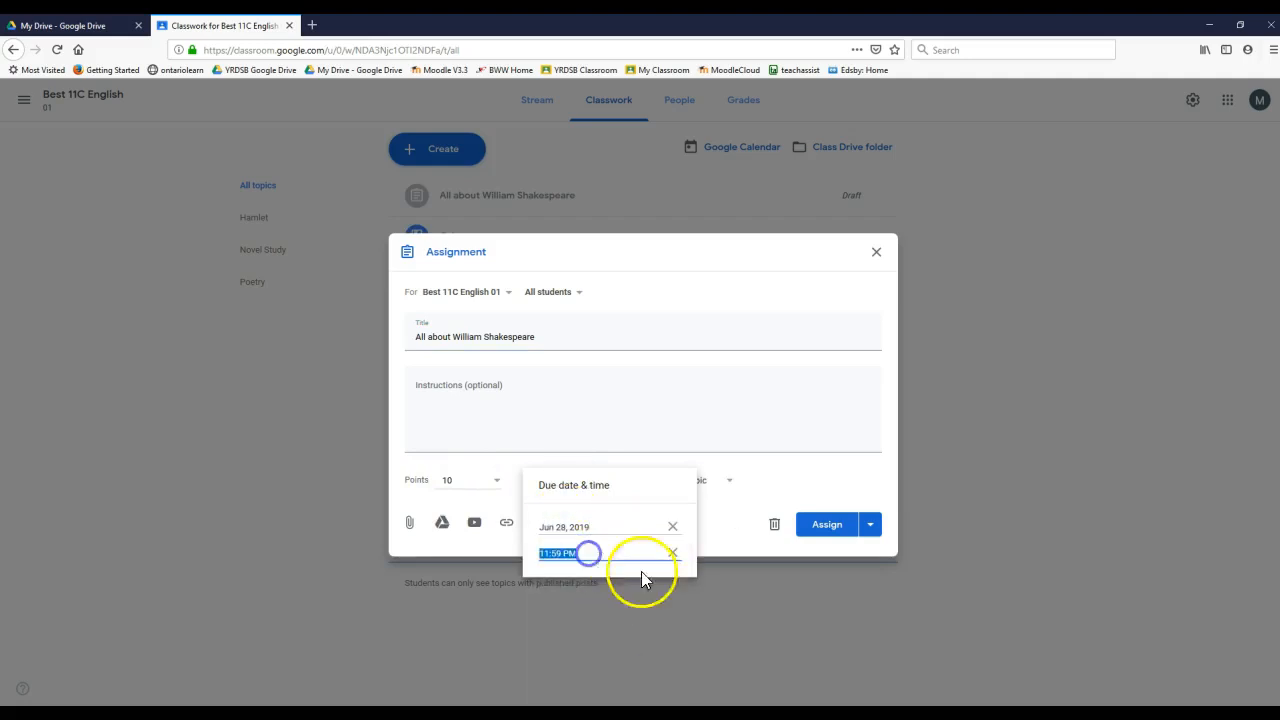
click(783, 477)
click(693, 484)
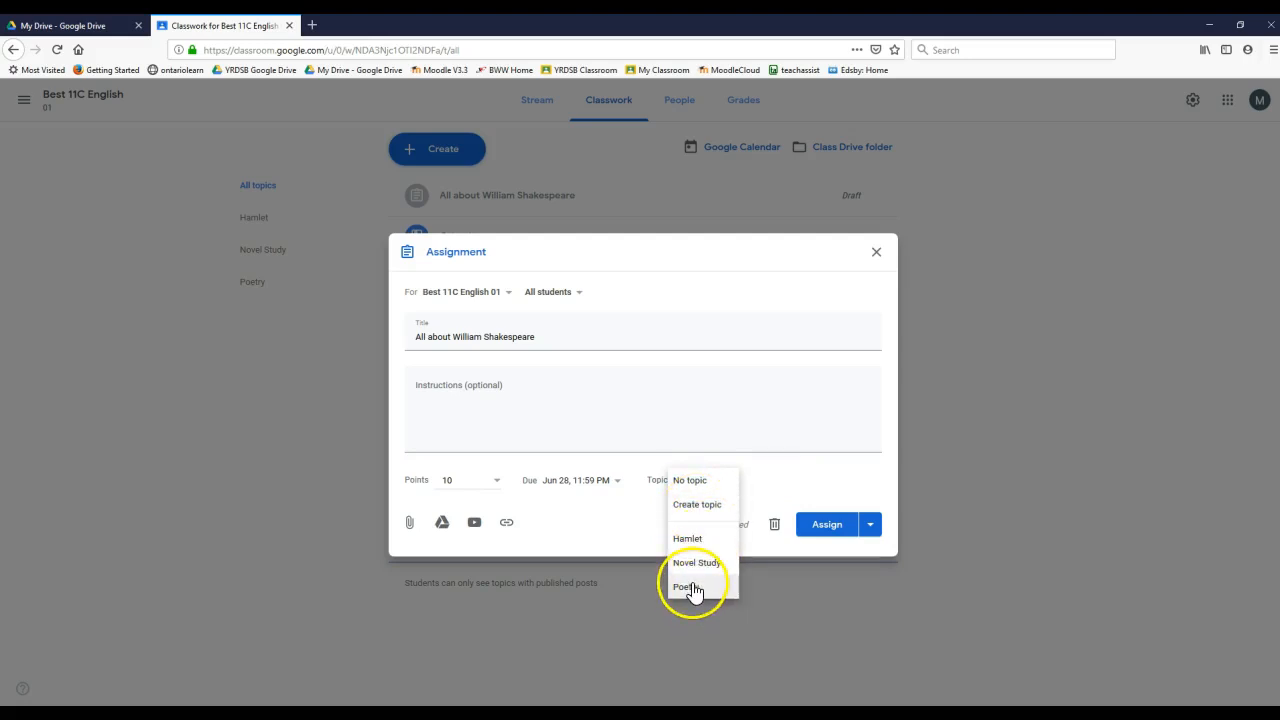
click(689, 539)
Step: Attach the "[Template] All about William Shakespeare" document from Google Drive to the assignment
click(443, 524)
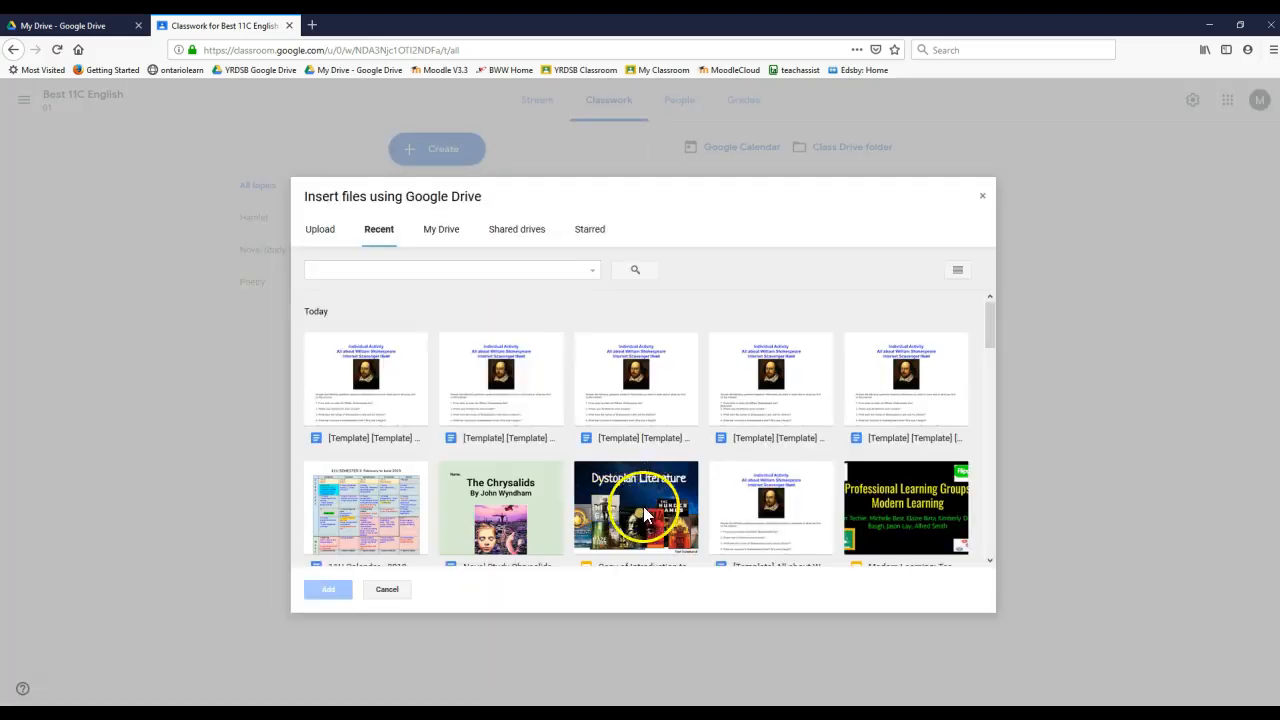
scroll(795, 422, down, 2)
scroll(800, 425, down, 1)
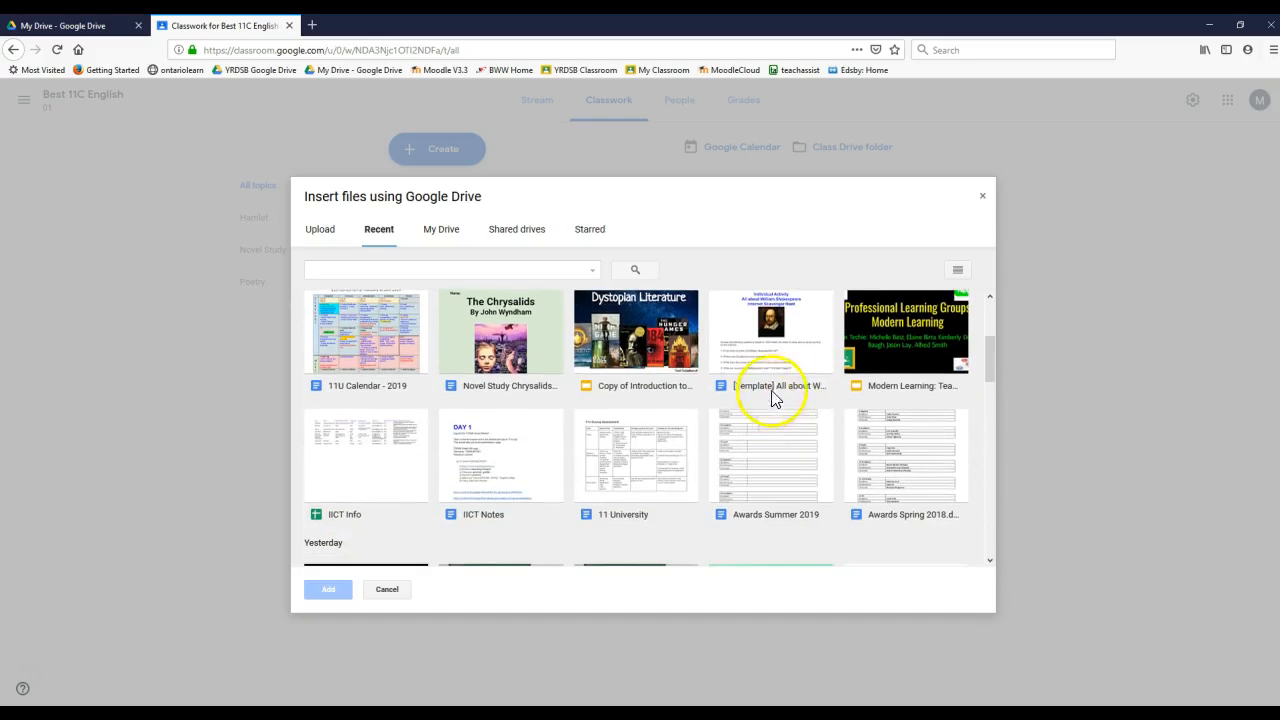
click(771, 394)
click(328, 589)
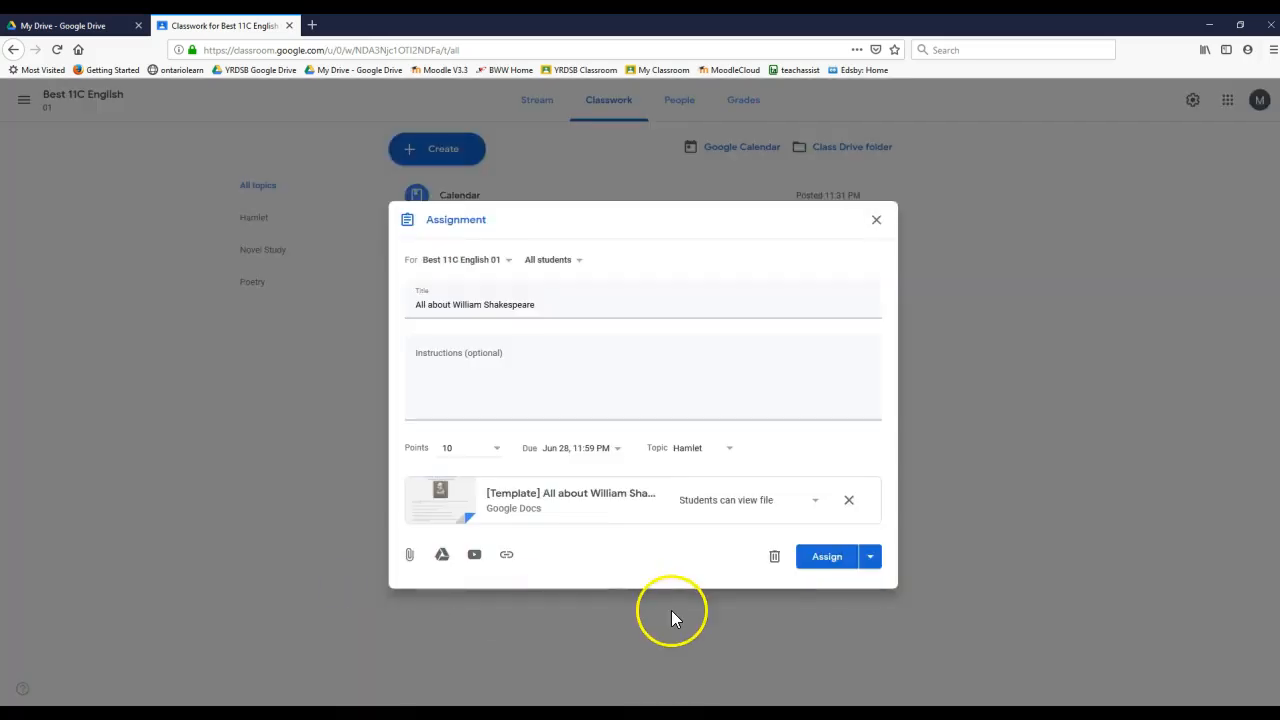
Step: Set the attached template to make a copy for each student and assign the work to the class
click(730, 510)
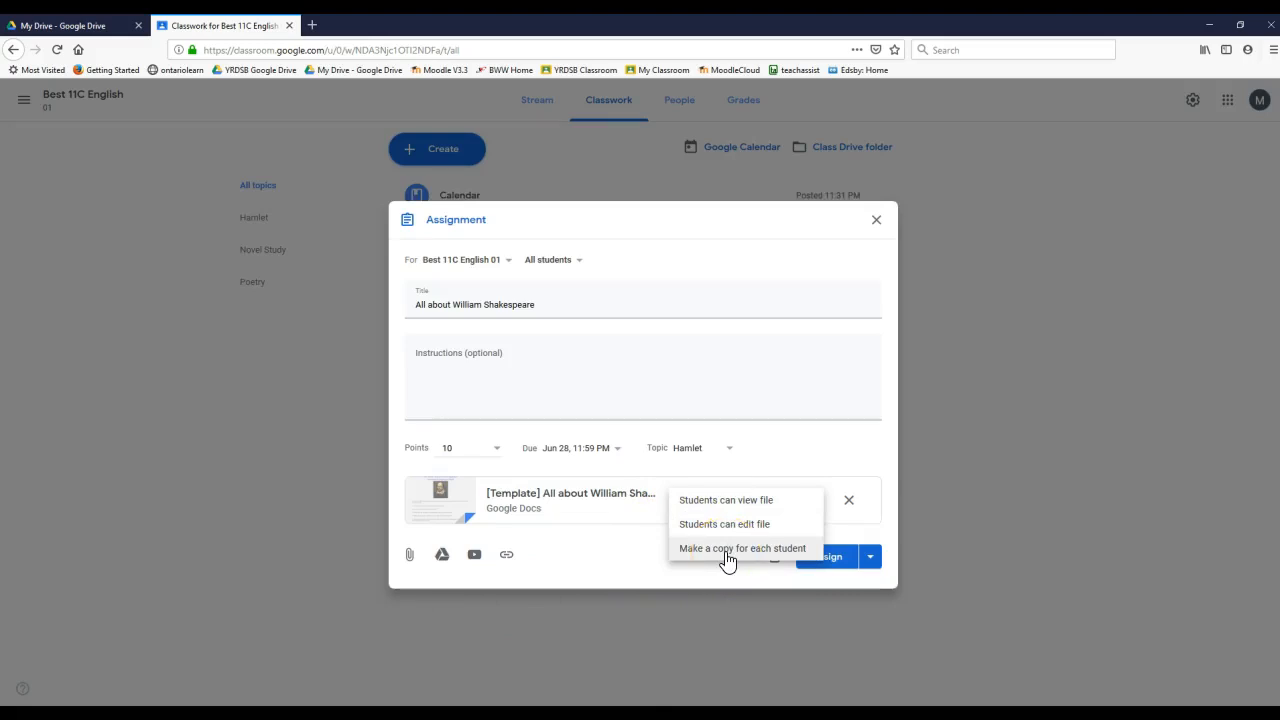
click(727, 558)
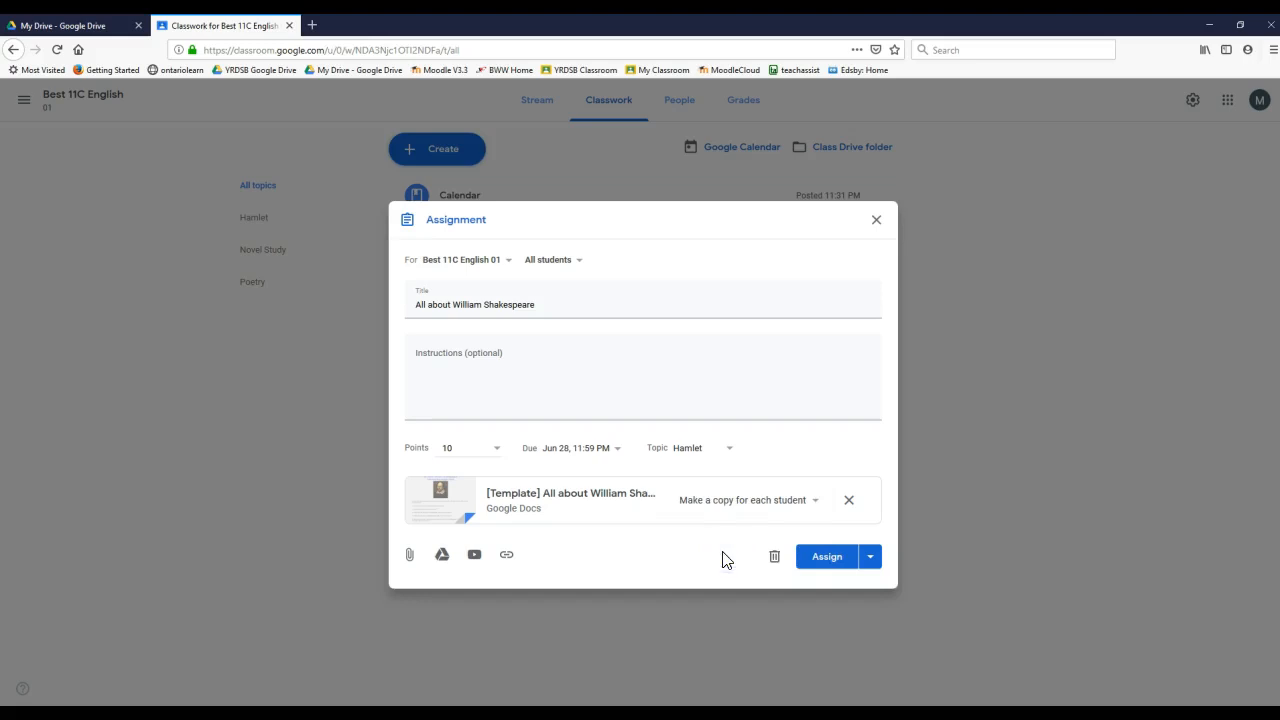
click(878, 561)
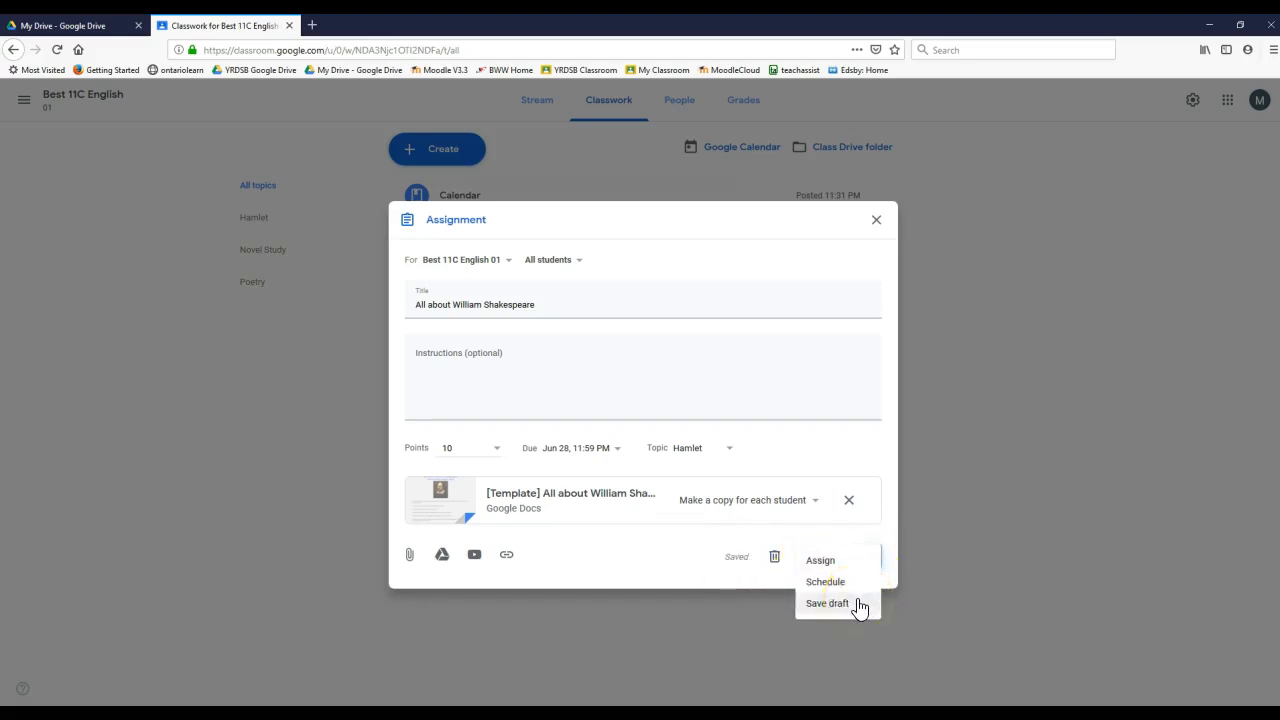
click(844, 589)
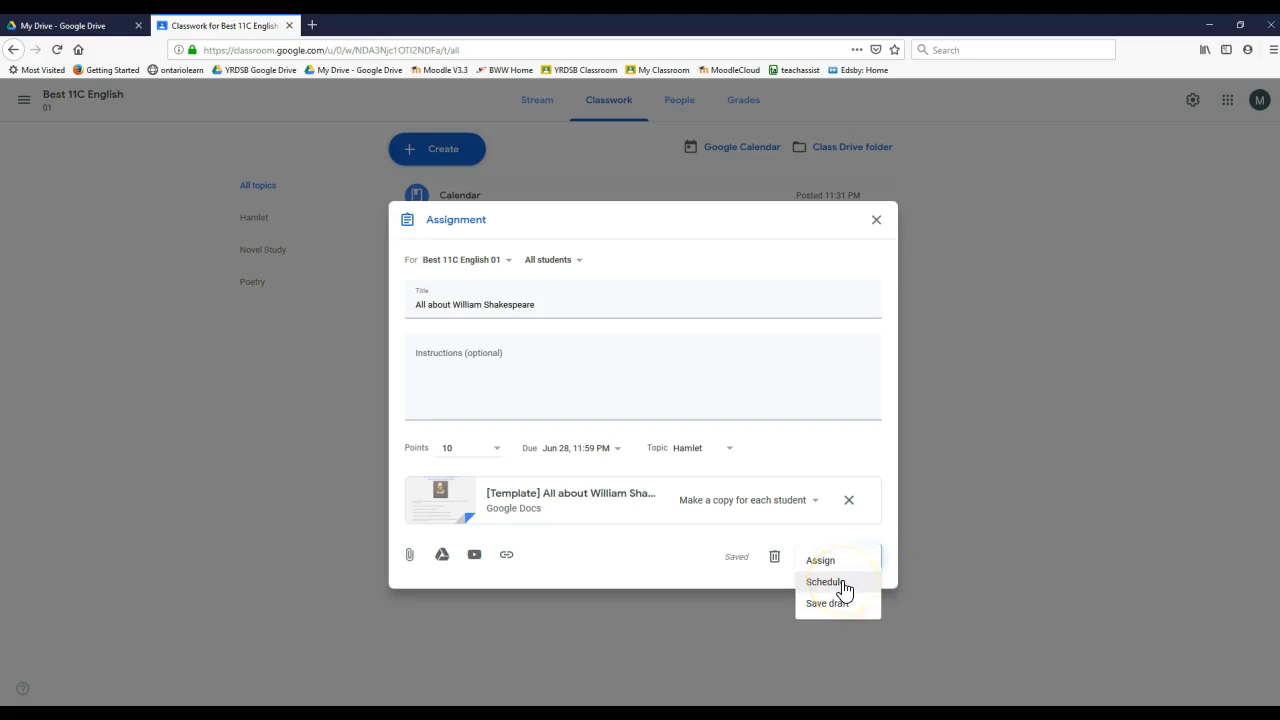
click(838, 568)
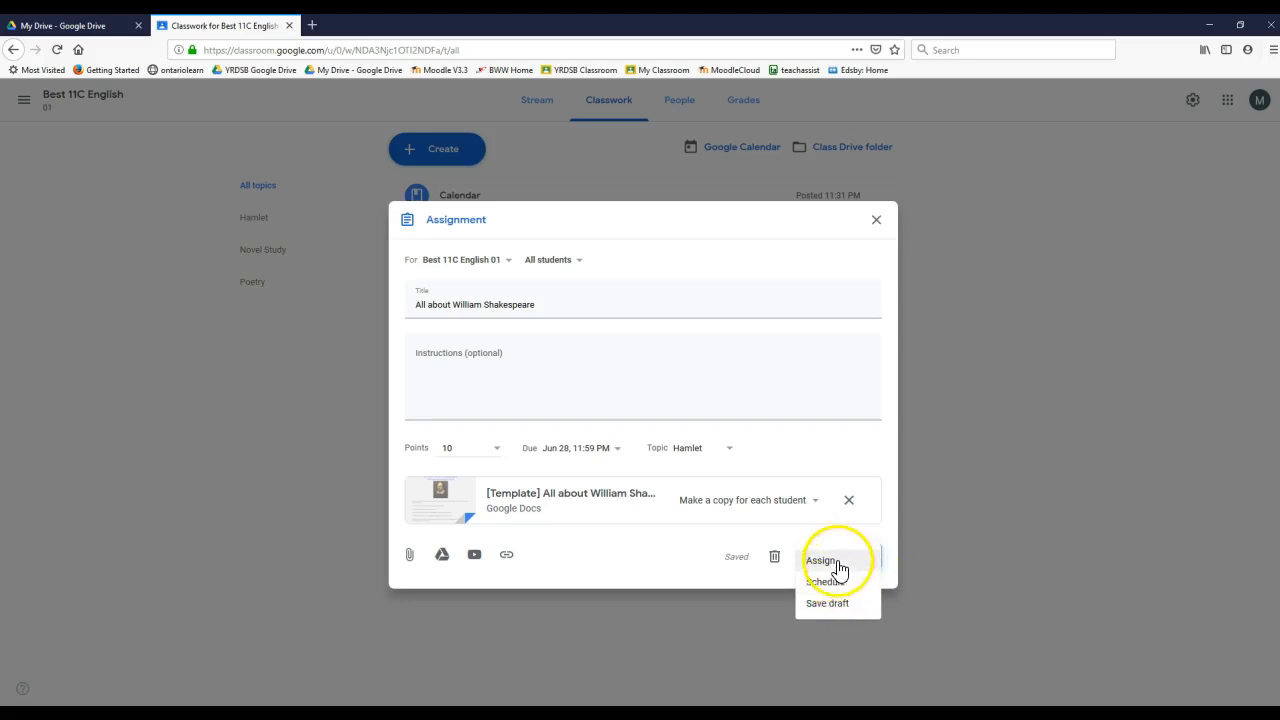
click(848, 565)
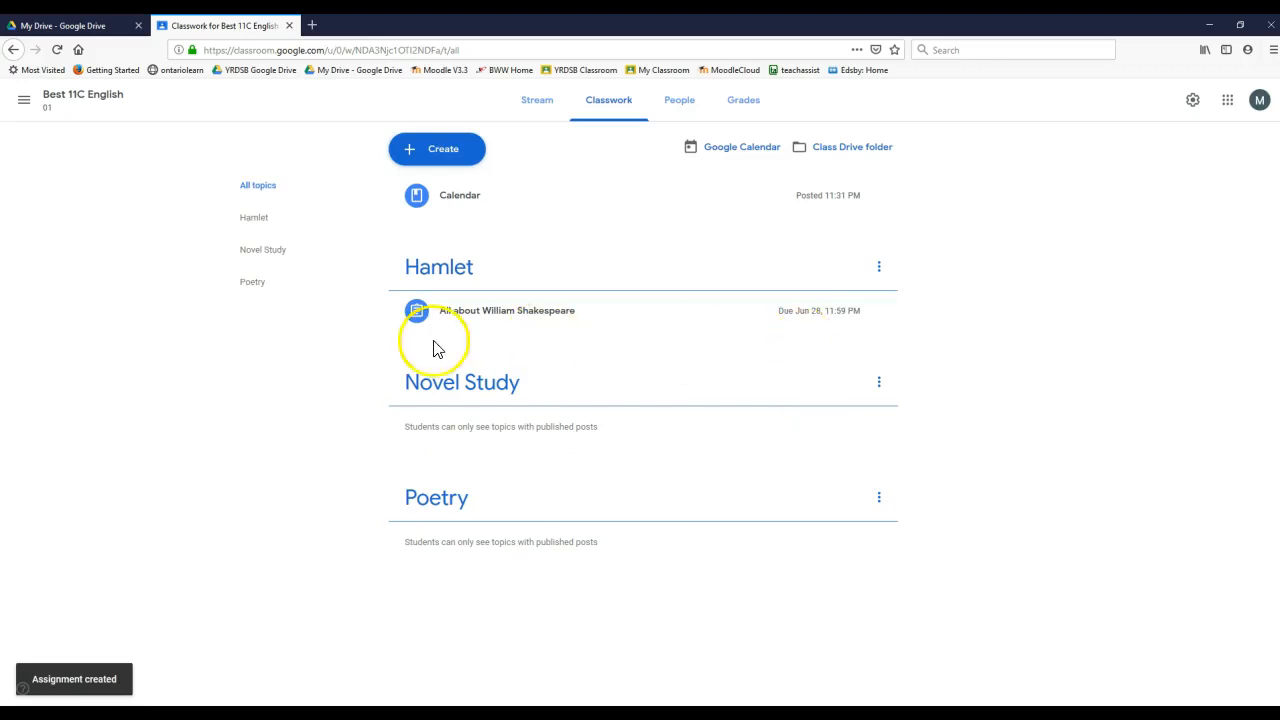
Step: Open the assignment's attached template, enter the sample answer "jdjdjdidlskdk" below question 1, and return to the Classwork page
click(477, 312)
click(526, 433)
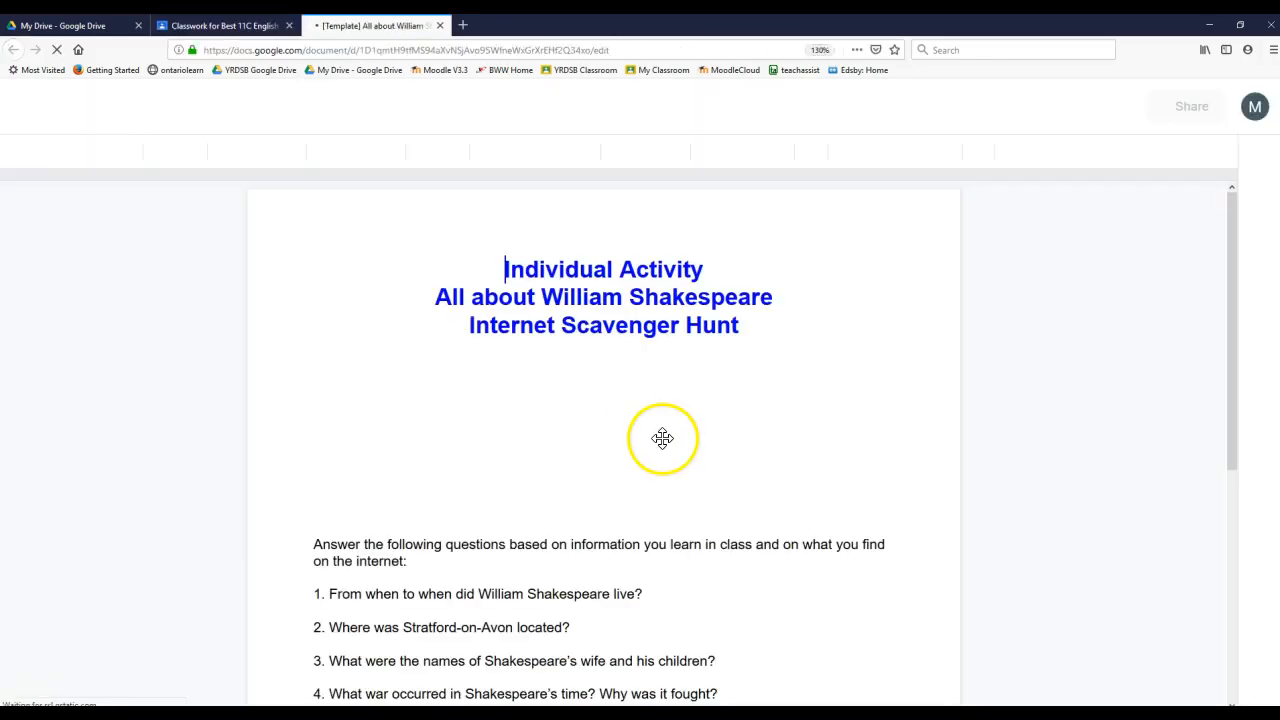
click(370, 608)
text(jdjdjdidlskdk)
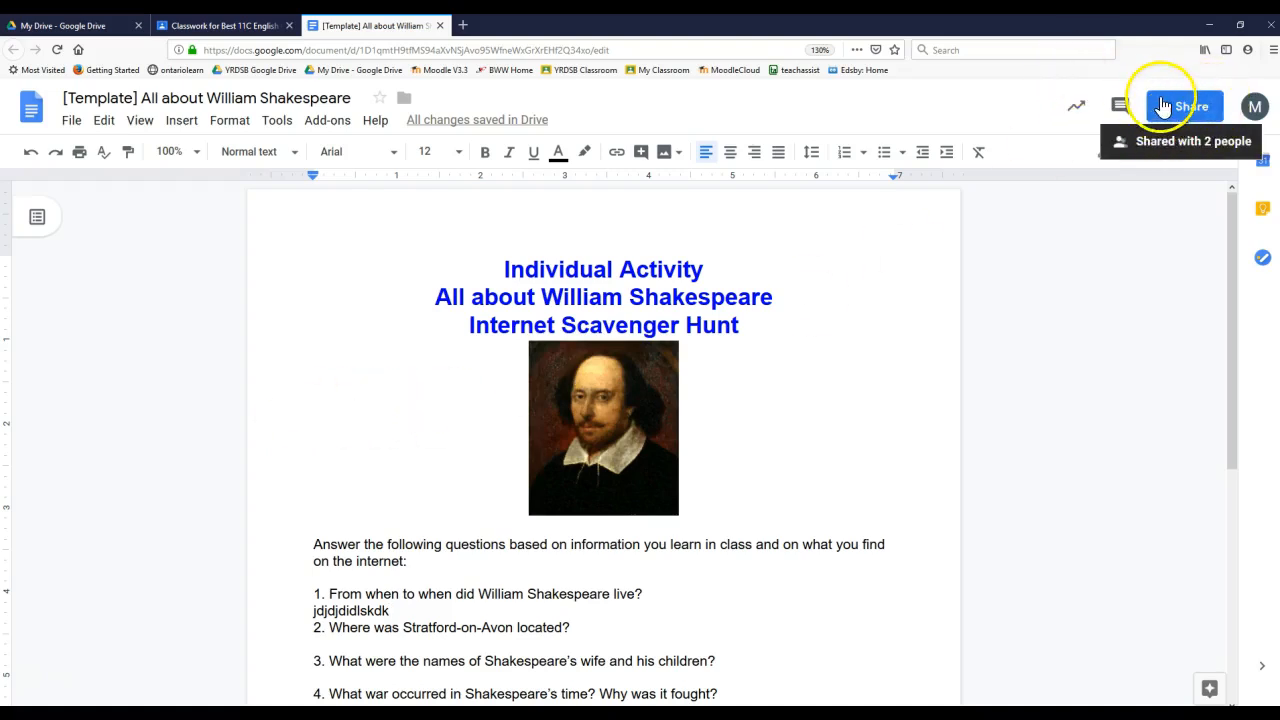
click(233, 30)
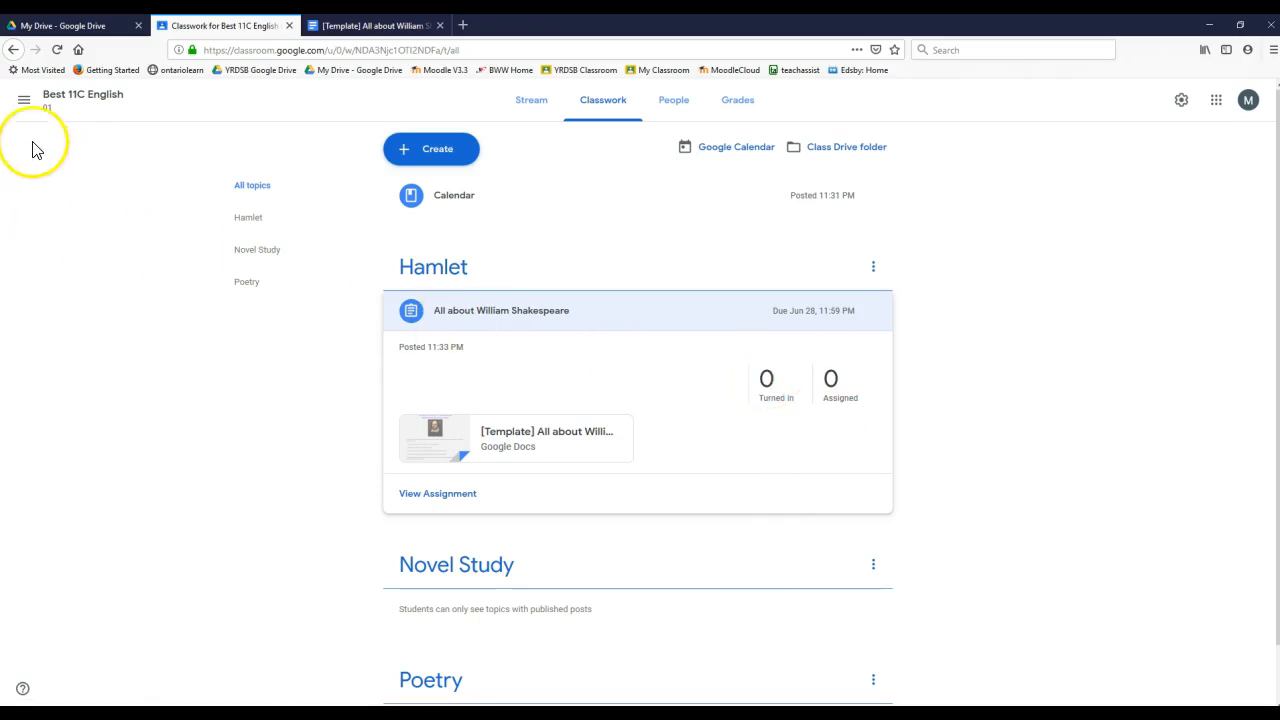
Step: Open the teacher To-do list and filter the work to review to the Best 11C English class
click(23, 100)
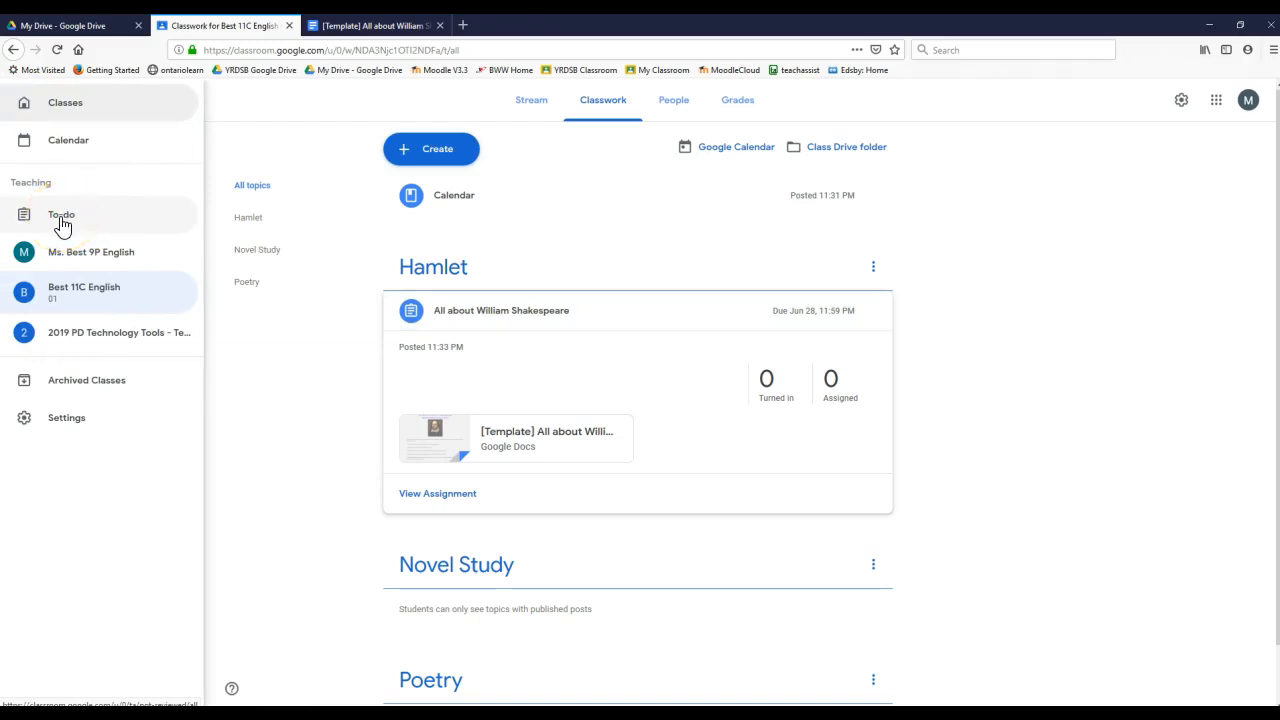
click(62, 218)
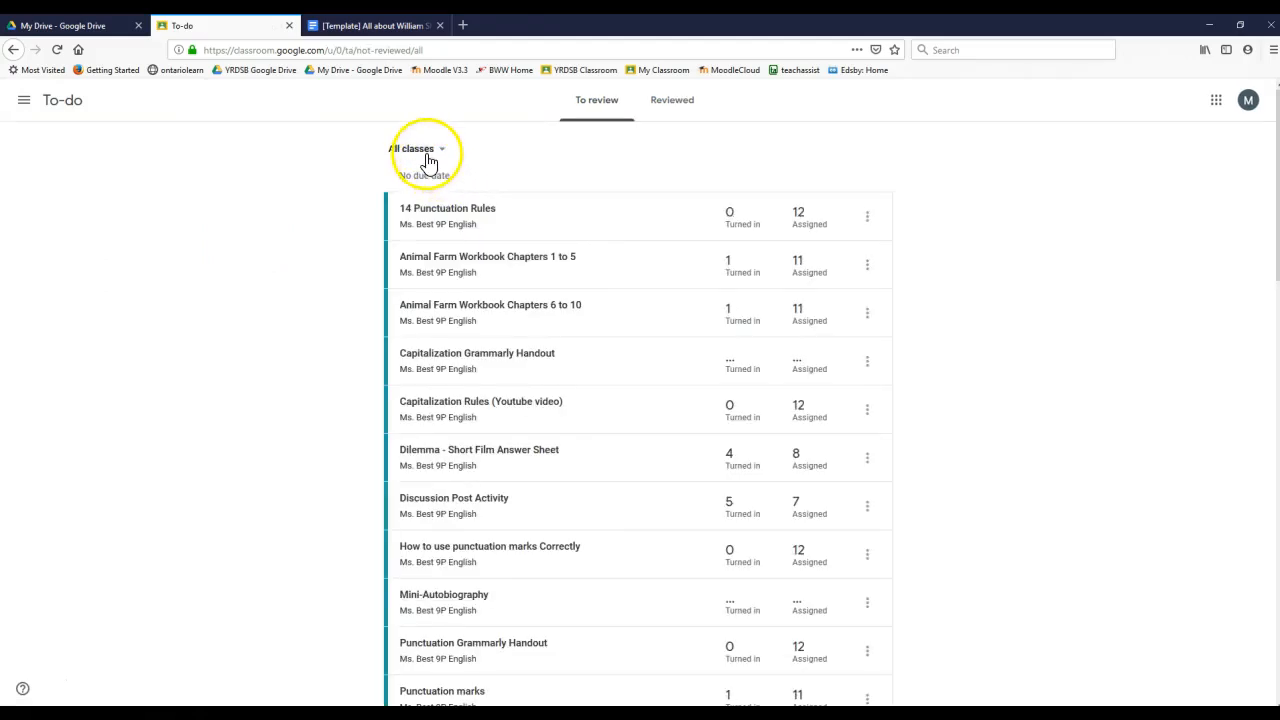
click(425, 149)
click(445, 235)
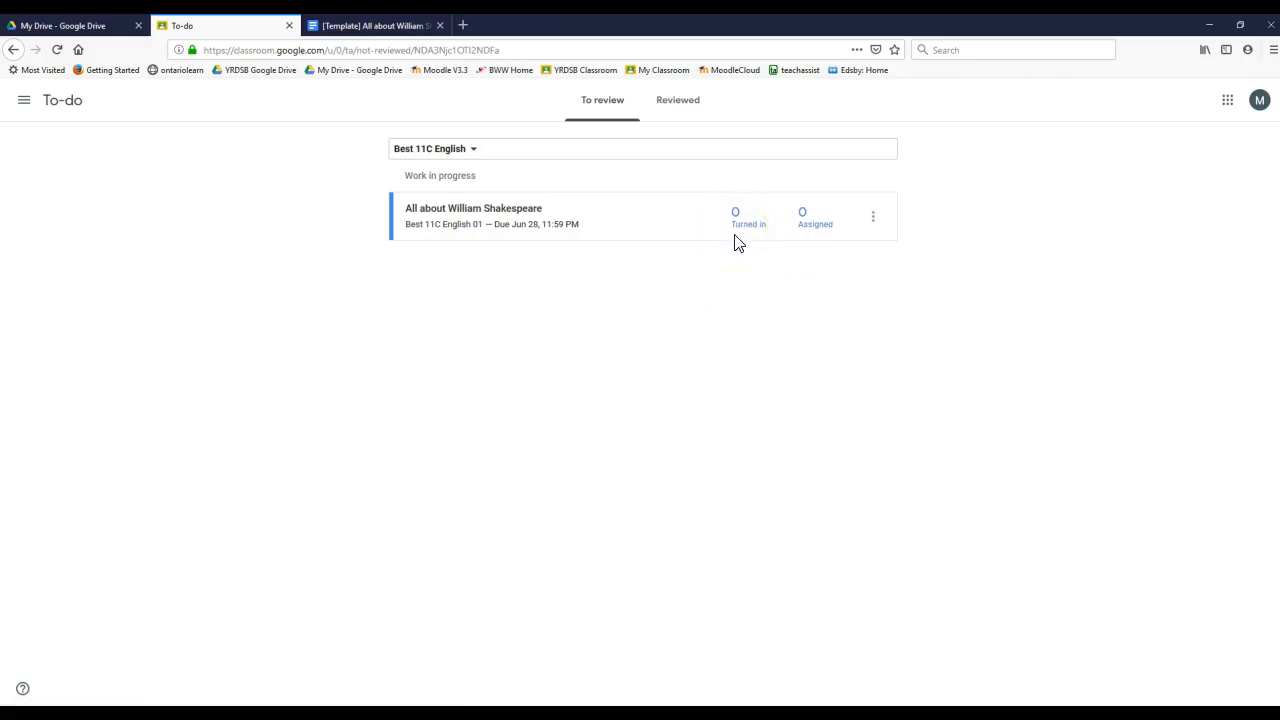
Step: Mark the "All about William Shakespeare" assignment as reviewed and show the list of reviewed work
click(874, 217)
click(840, 256)
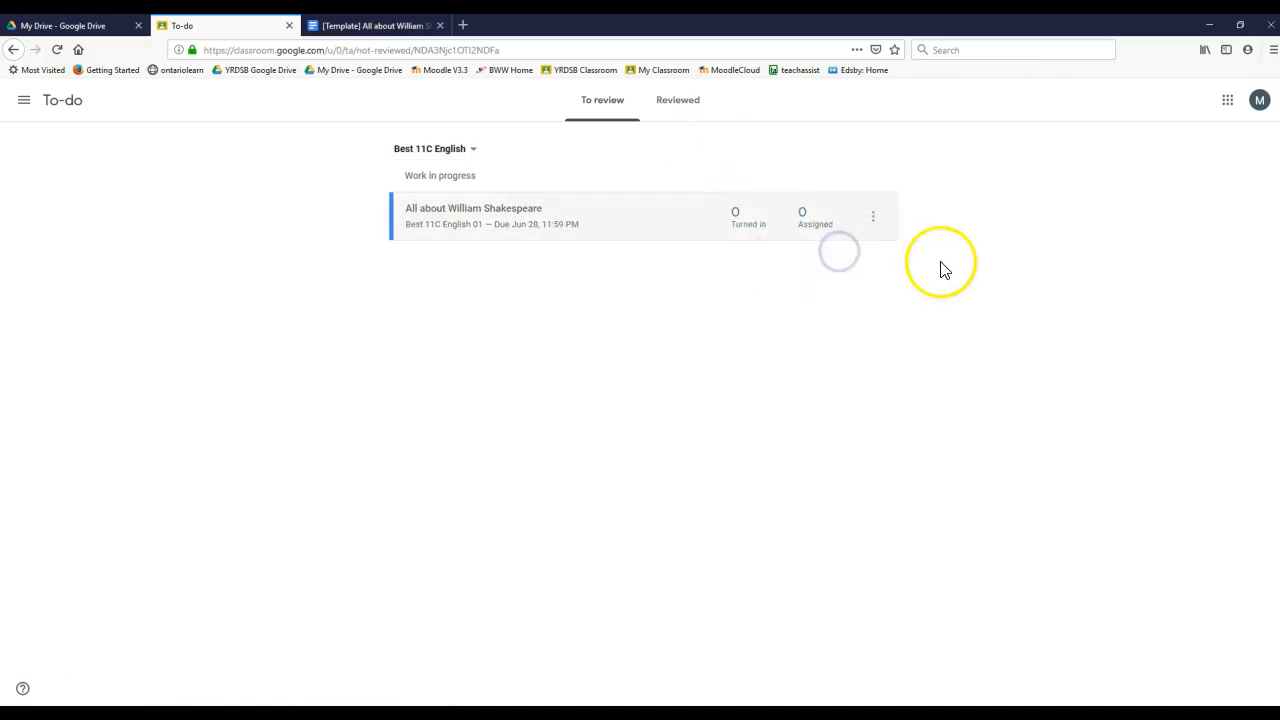
click(684, 104)
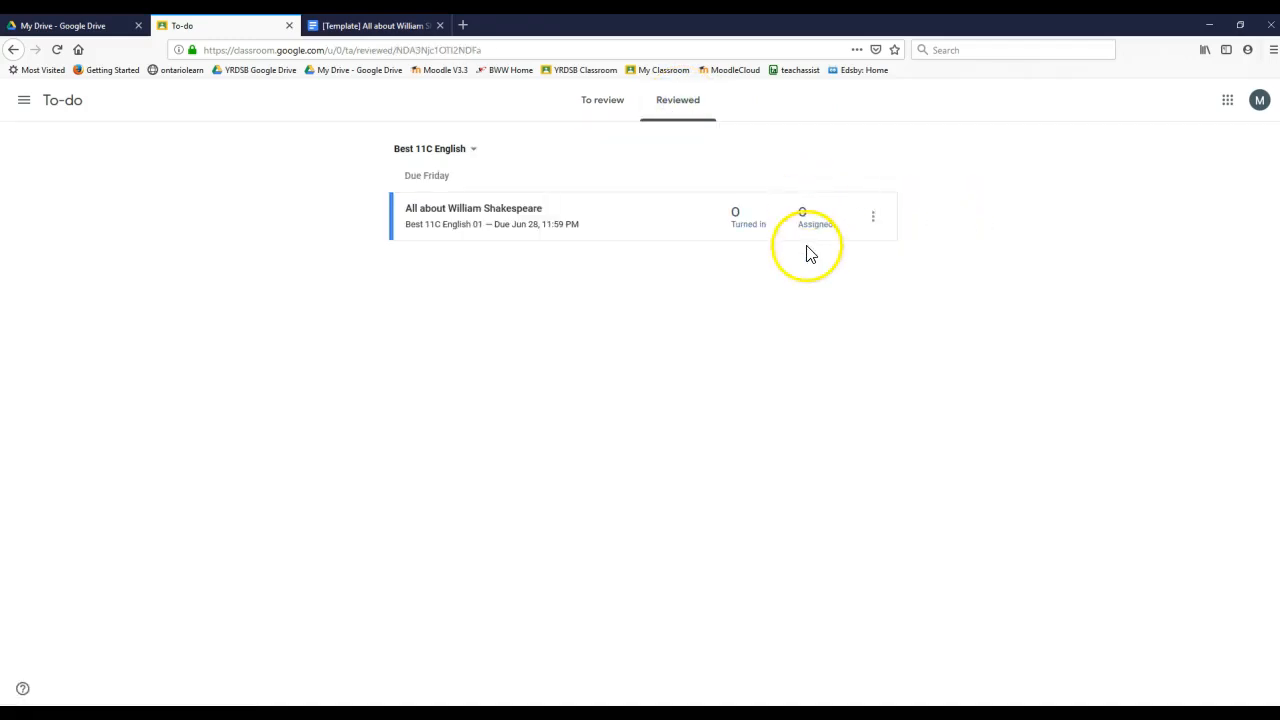
Step: Return to the Best 11C English classwork and start a material titled "Dystopian Novels" under the Novel Study topic
click(24, 100)
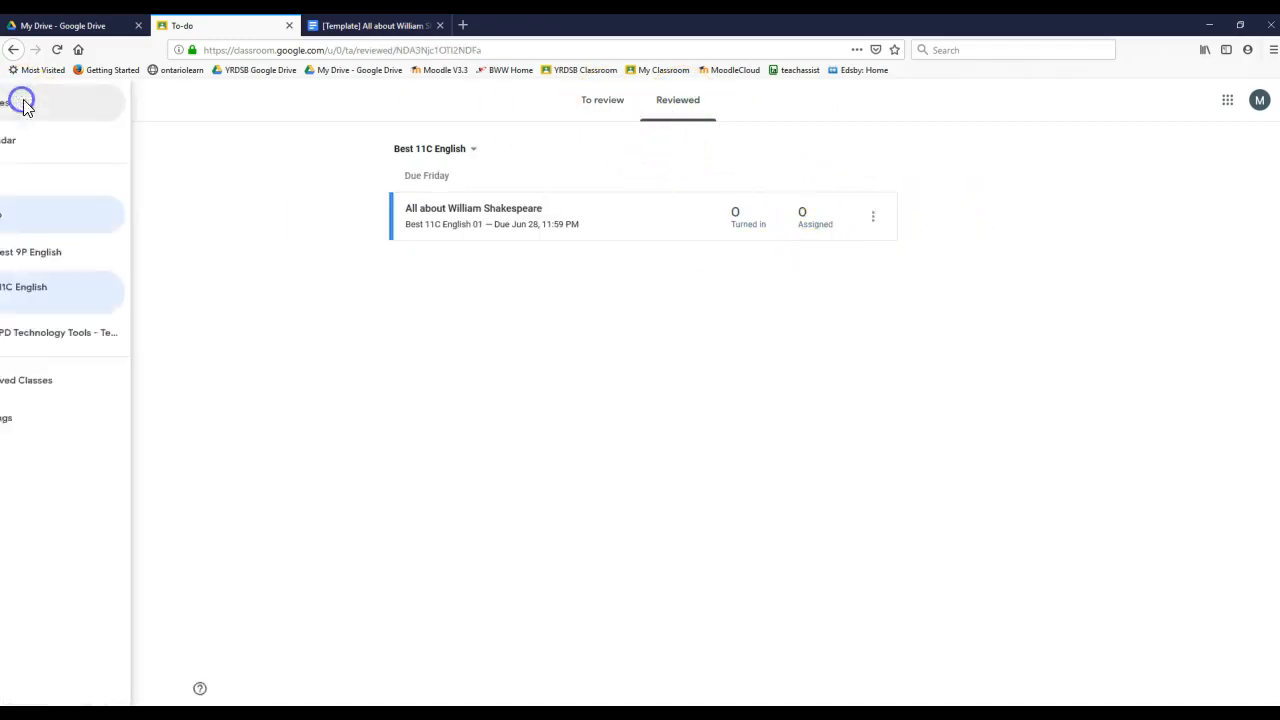
click(100, 289)
click(620, 115)
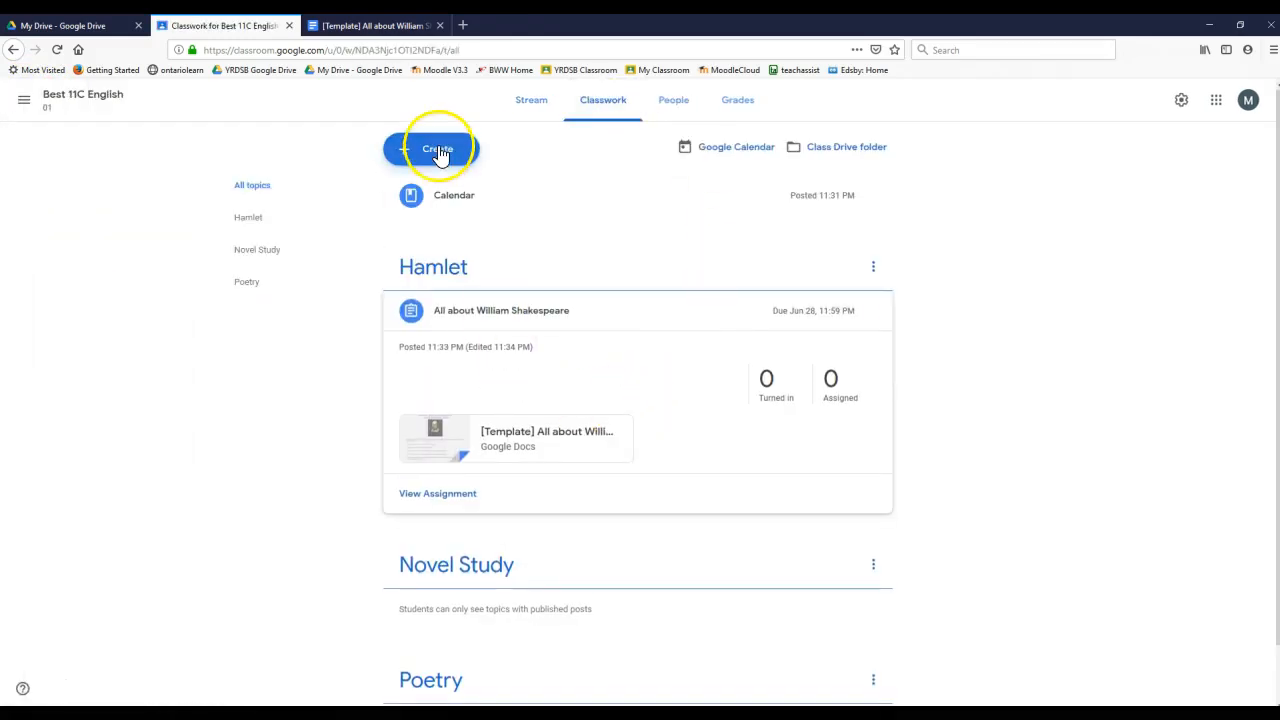
click(440, 152)
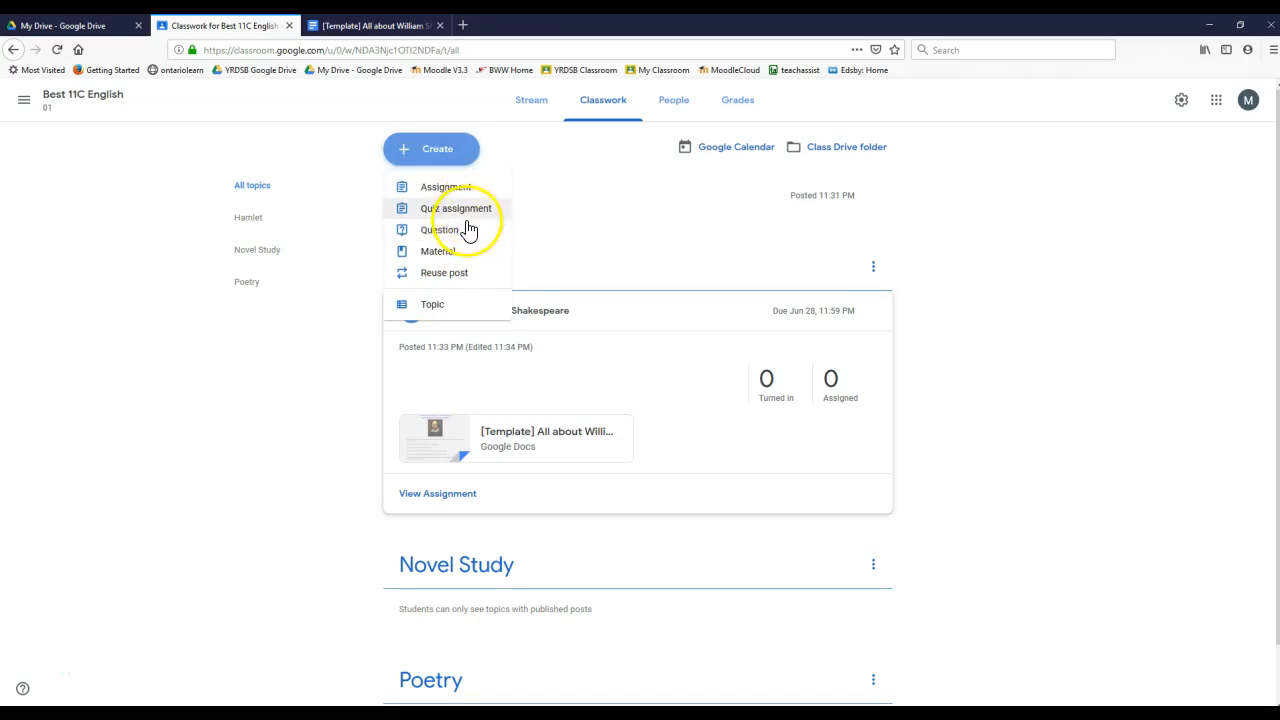
click(458, 251)
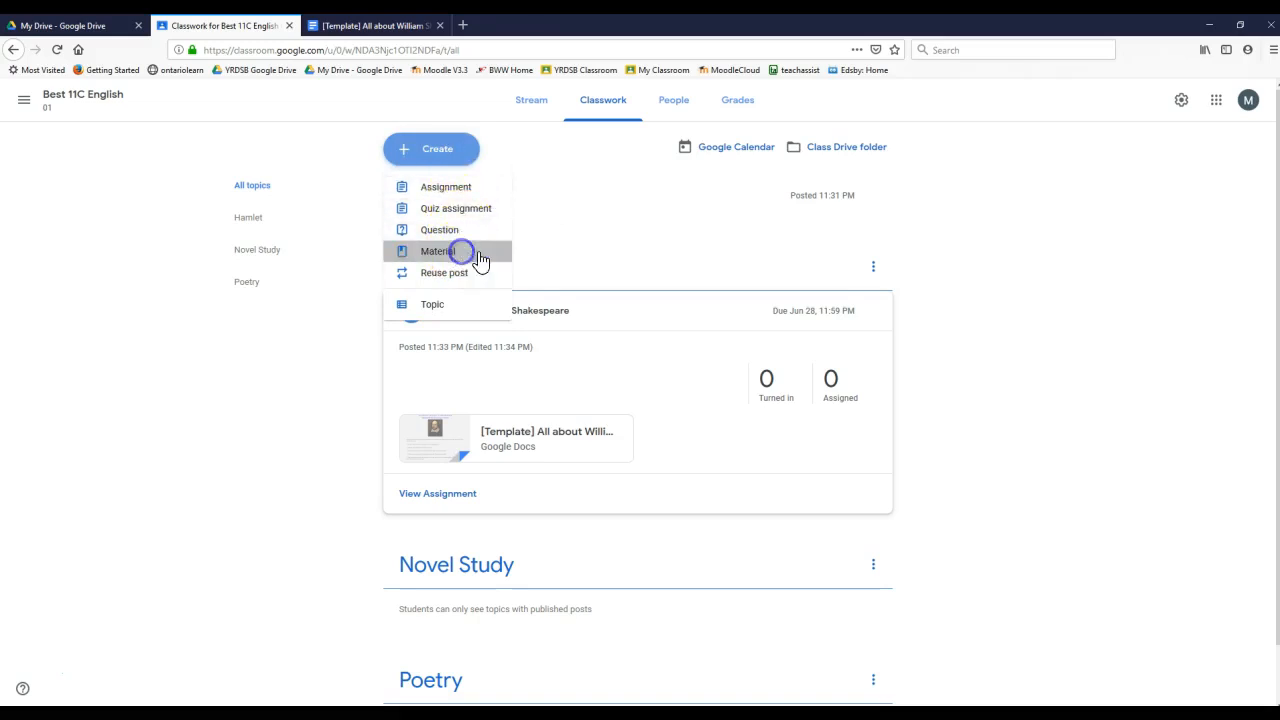
text(Dystopian Novels)
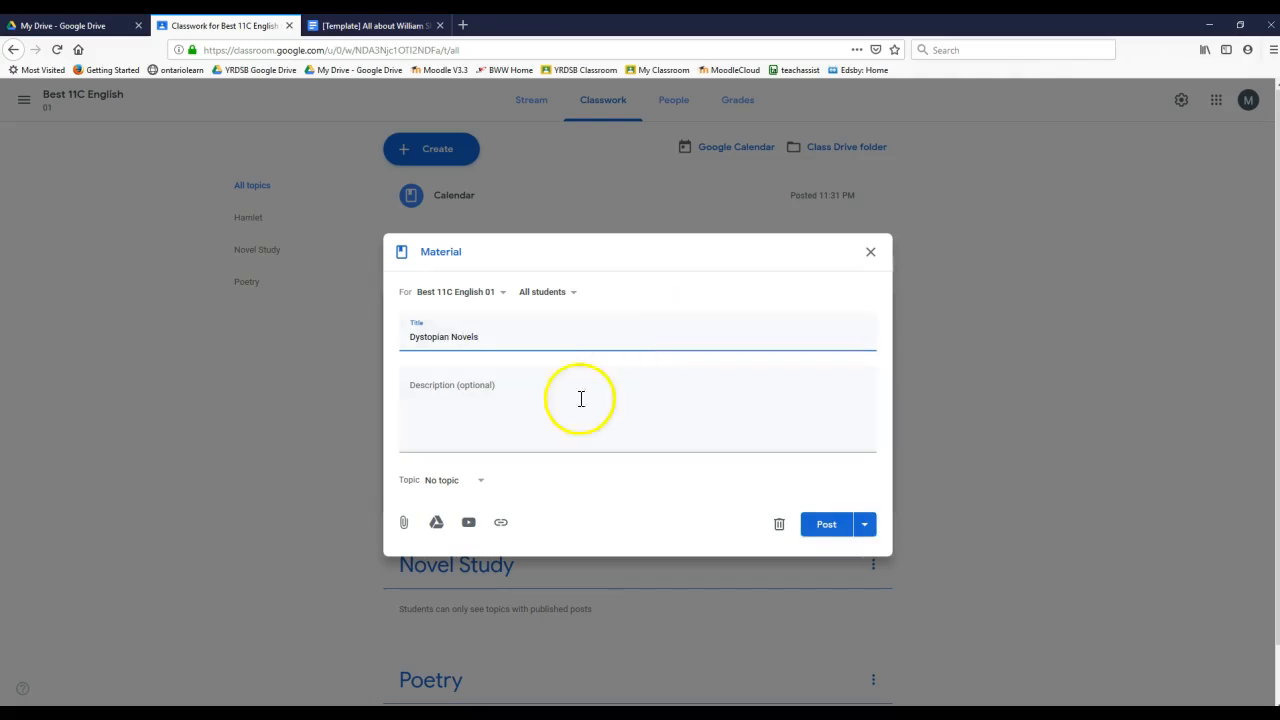
click(450, 482)
click(461, 562)
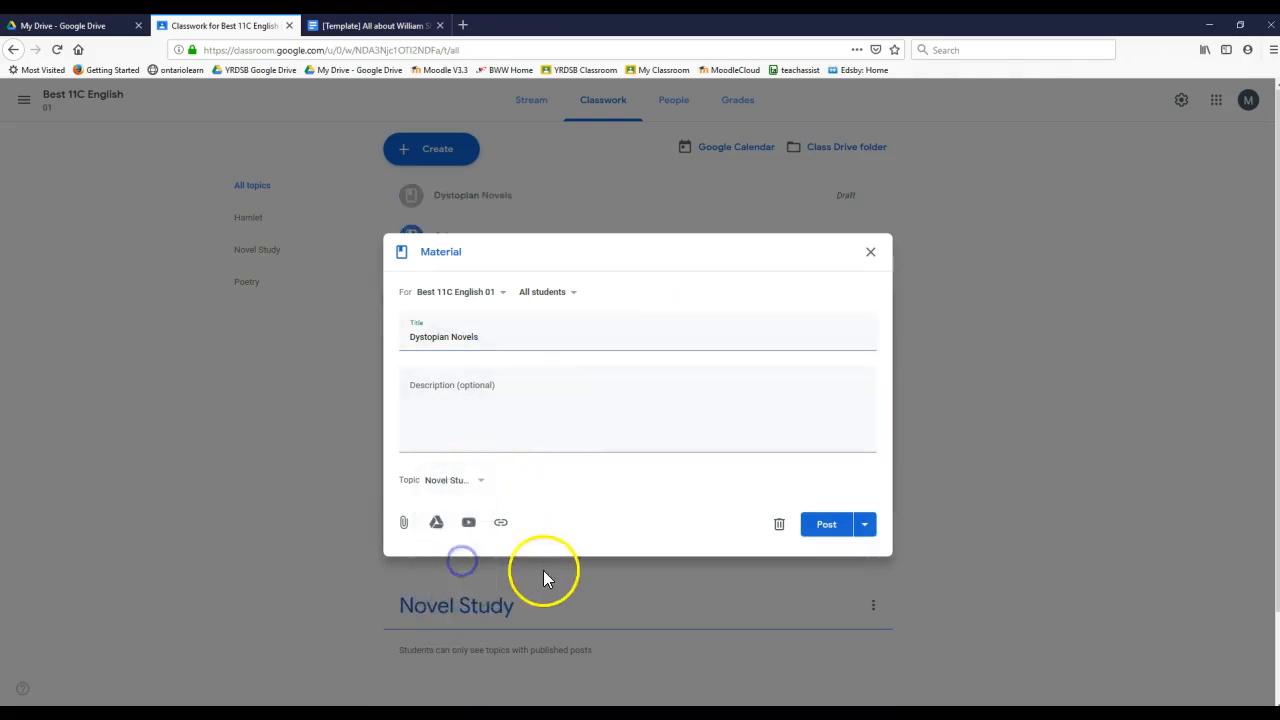
Step: Attach the "Copy of Introduction to Dystopian Literature" slides from Google Drive to the material and post it
click(436, 522)
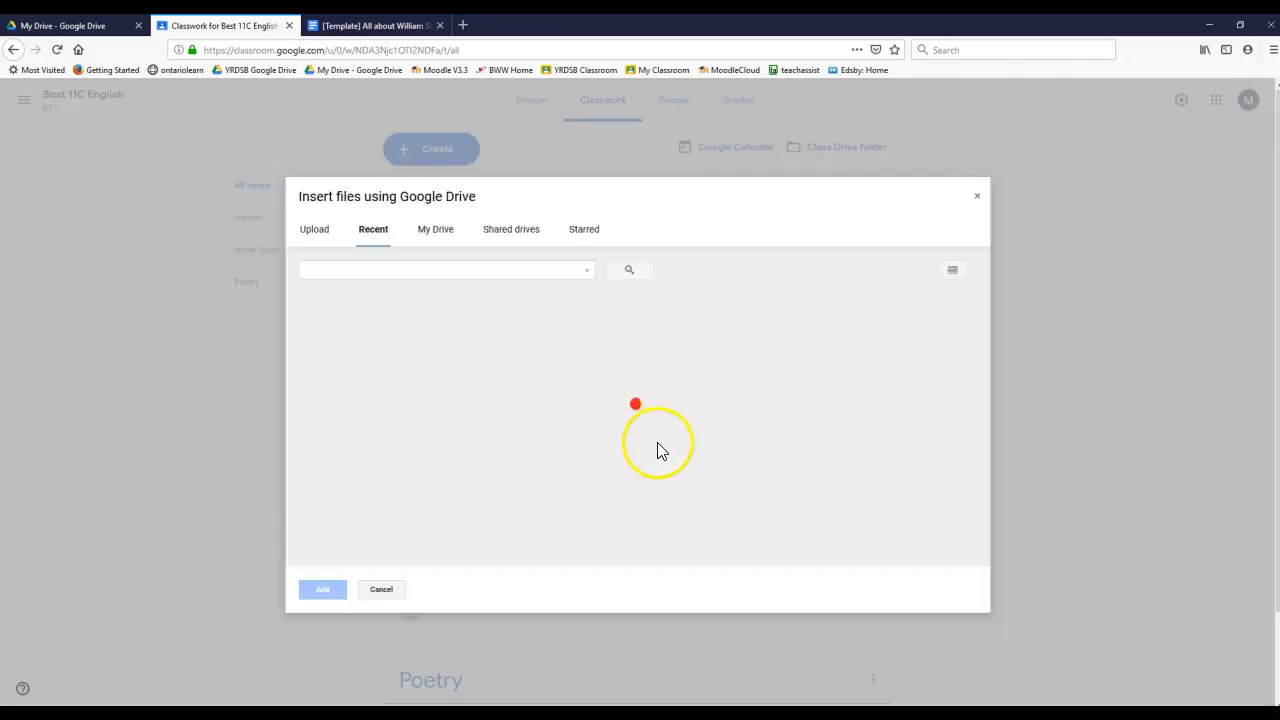
click(893, 505)
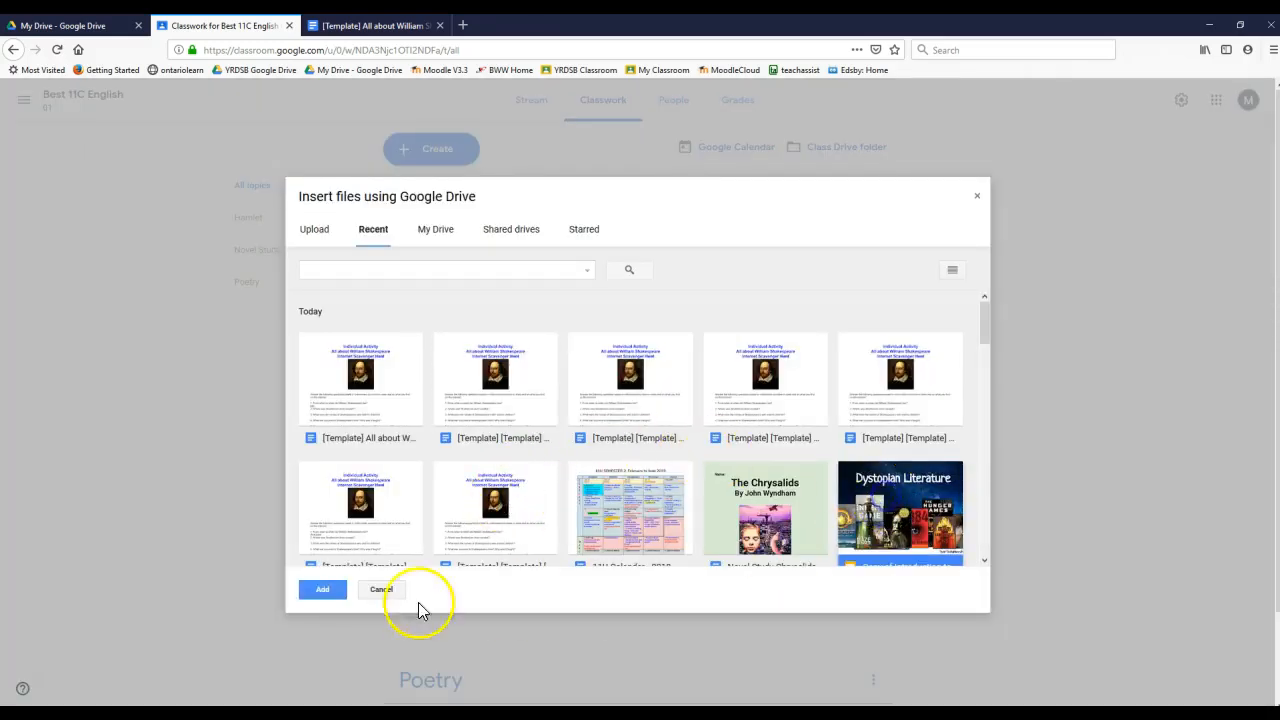
click(328, 590)
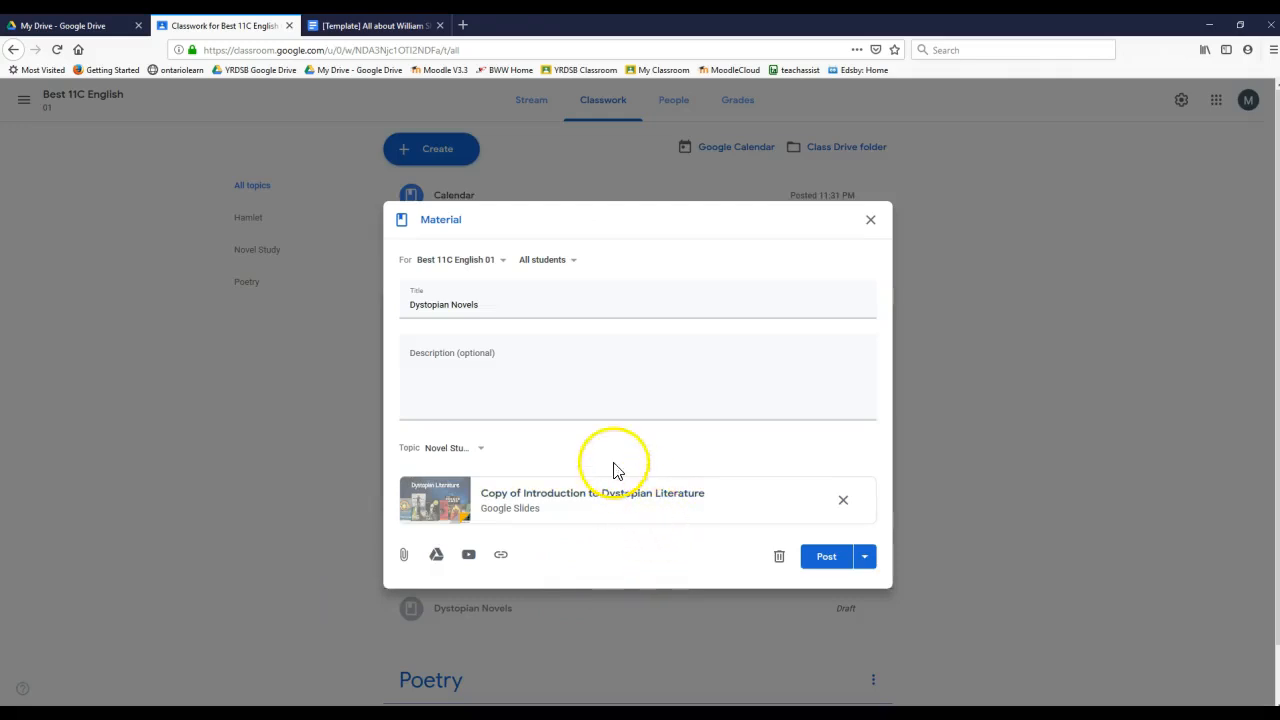
click(817, 562)
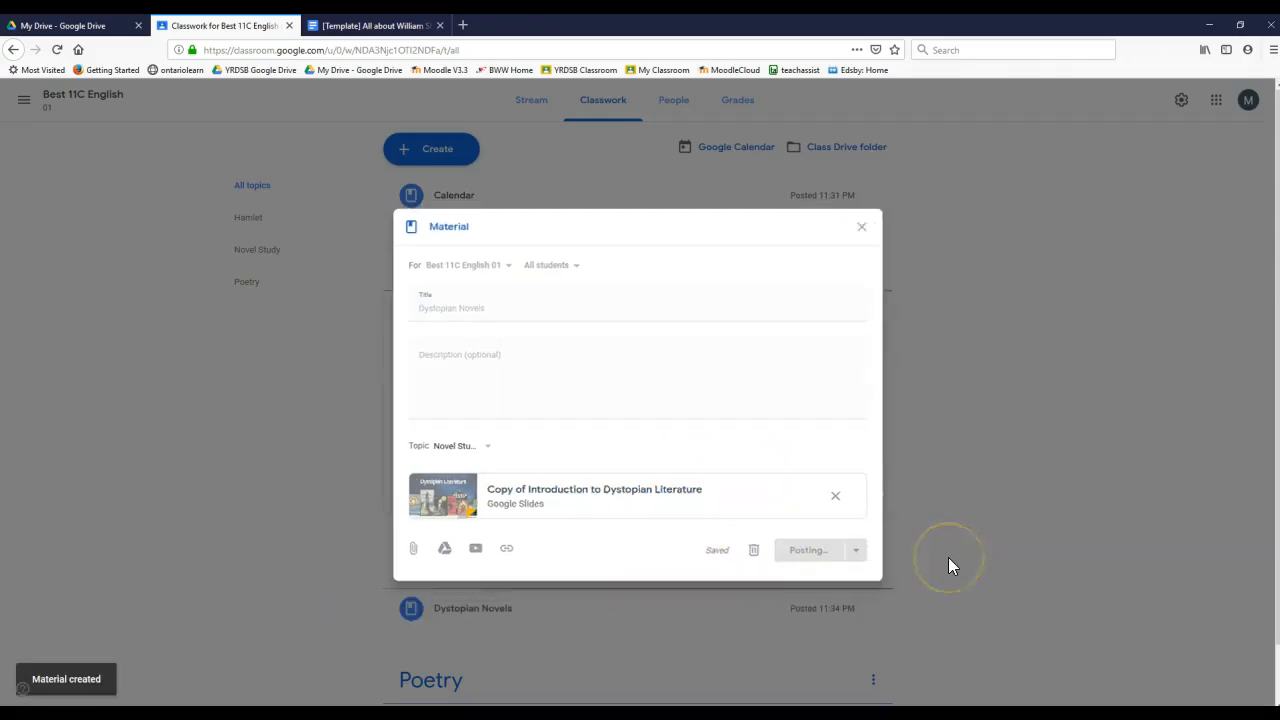
Step: Expand the posted "Dystopian Novels" material under Novel Study to view its attachment
scroll(650, 495, down, 1)
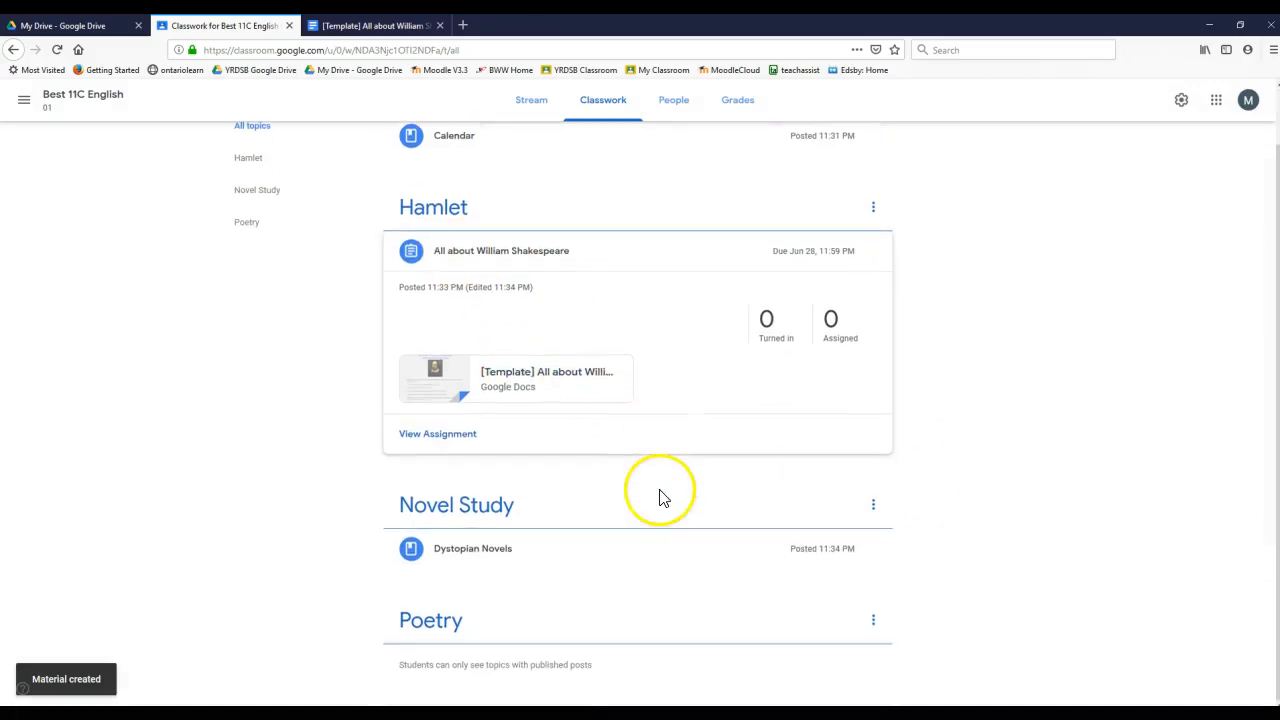
click(489, 556)
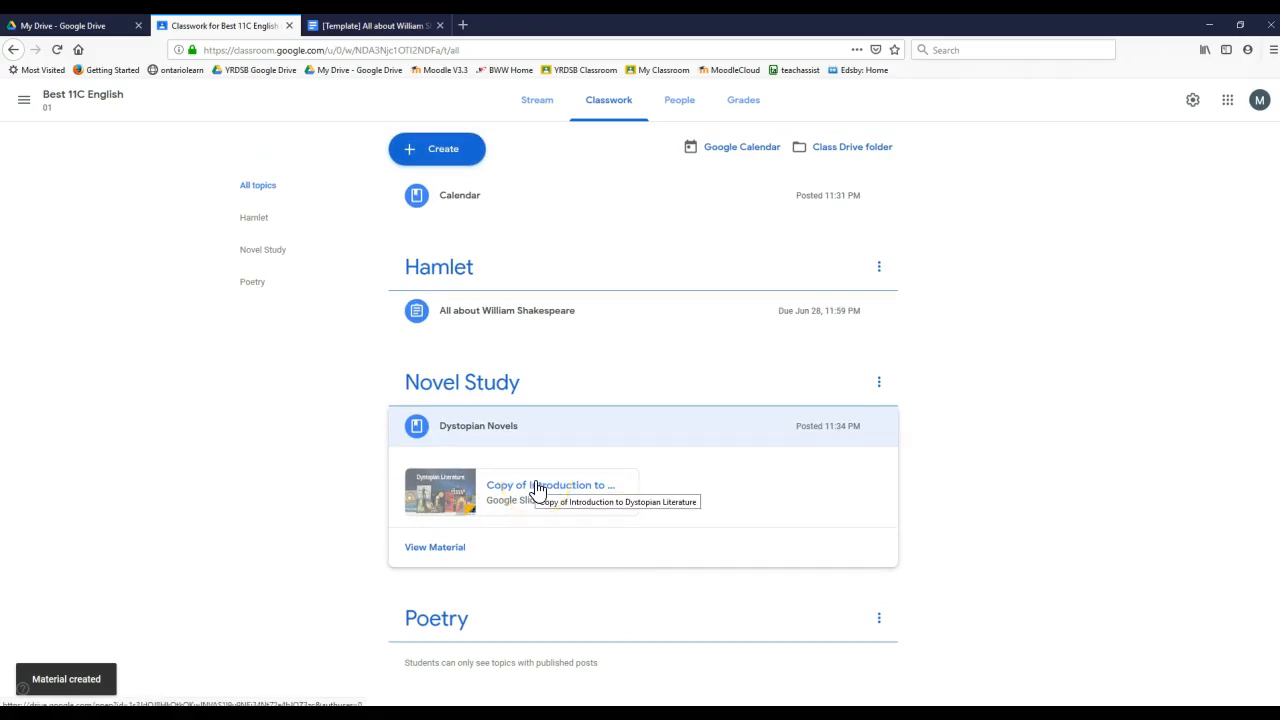
click(606, 440)
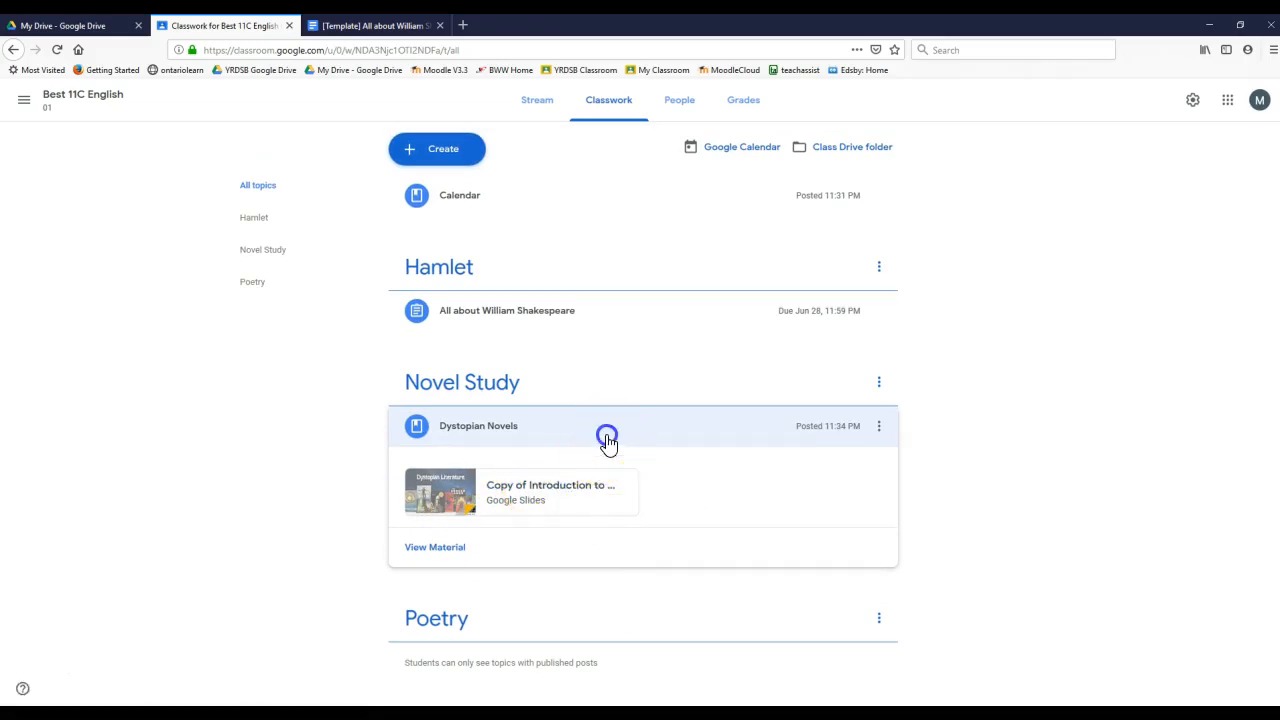
Step: Edit the "Dystopian Novels" material and attach the "Novel Study Chrysalids Study Guide" document from Google Drive
click(878, 428)
click(835, 455)
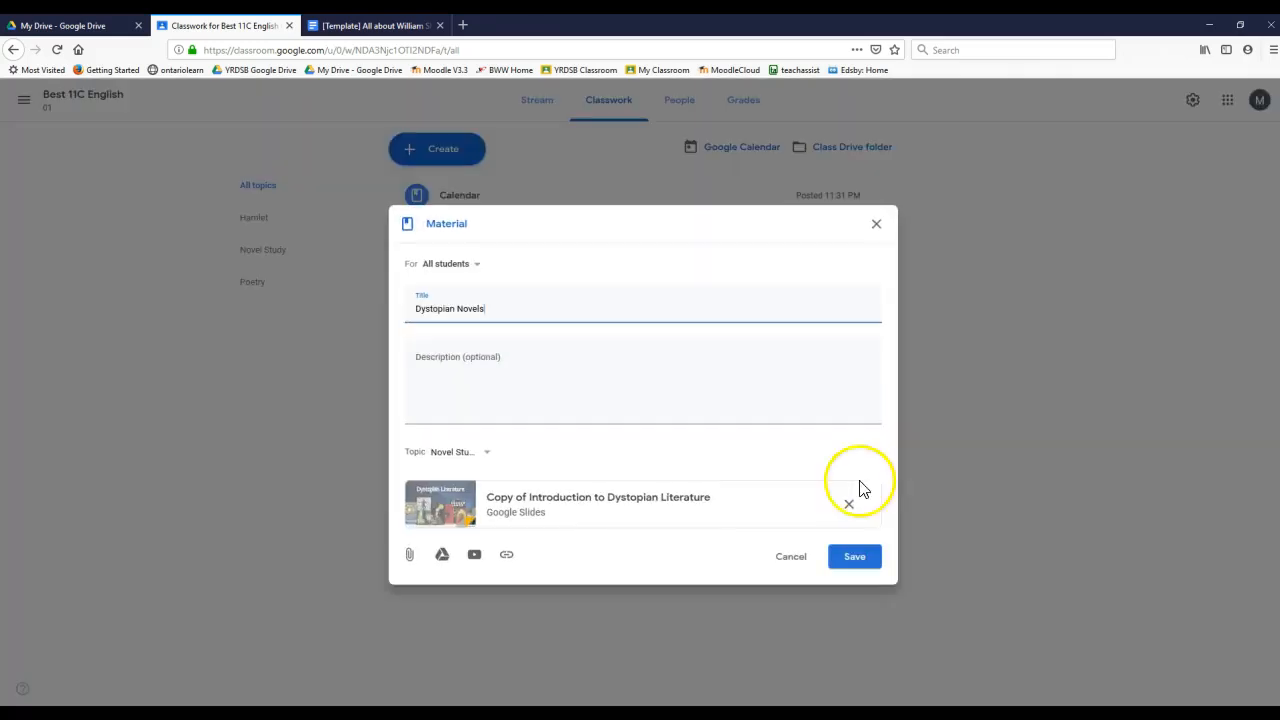
click(441, 556)
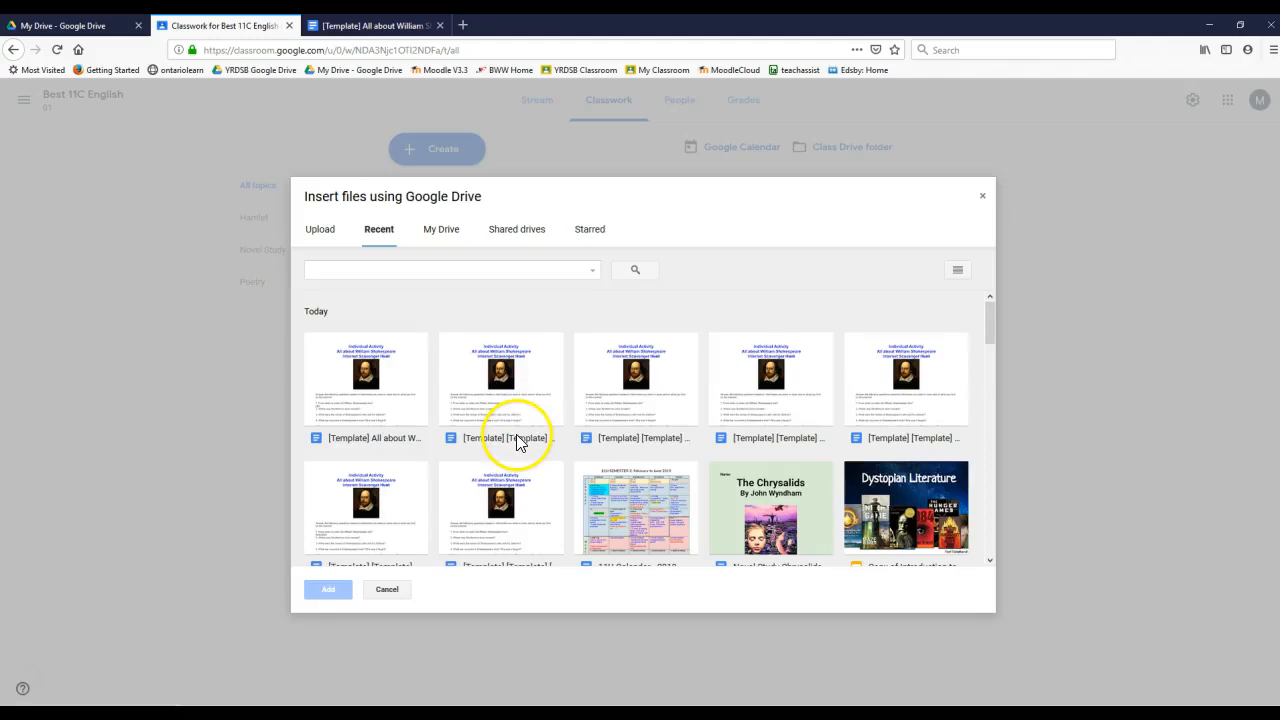
click(765, 505)
click(310, 589)
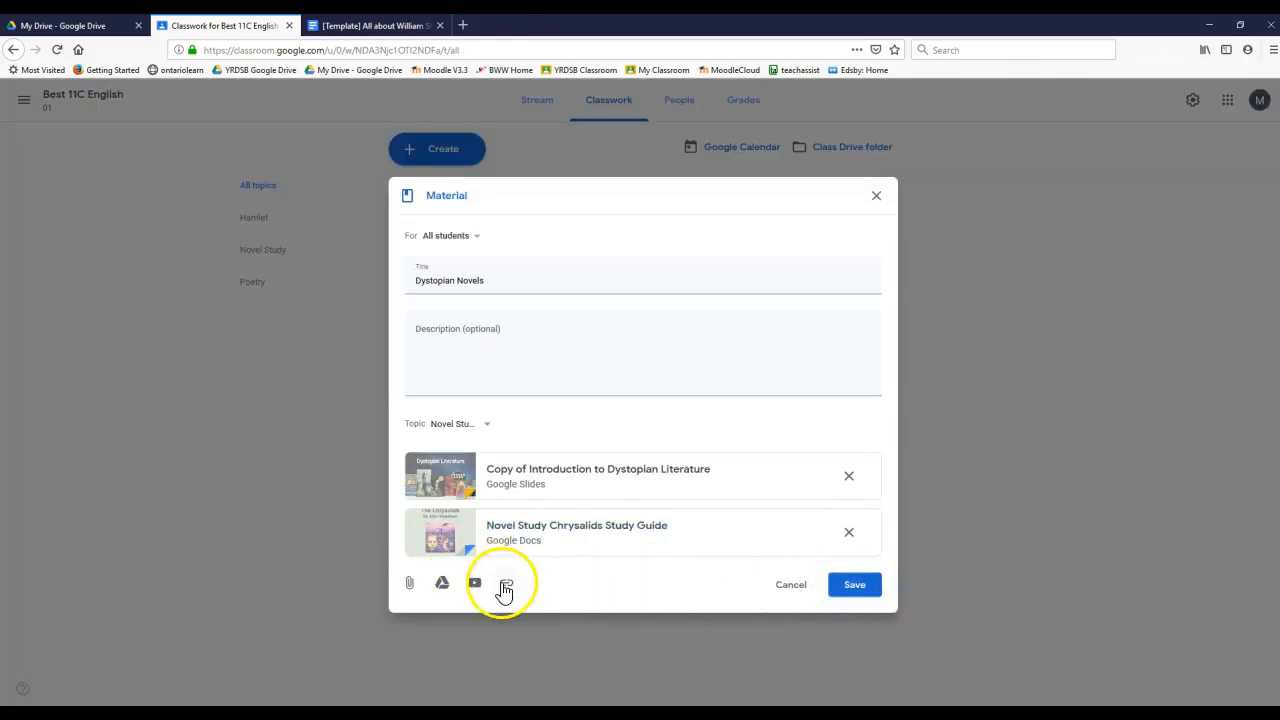
Step: Remove the "Novel Study Chrysalids Study Guide" attachment from the "Dystopian Novels" material and save the material
click(504, 583)
click(630, 441)
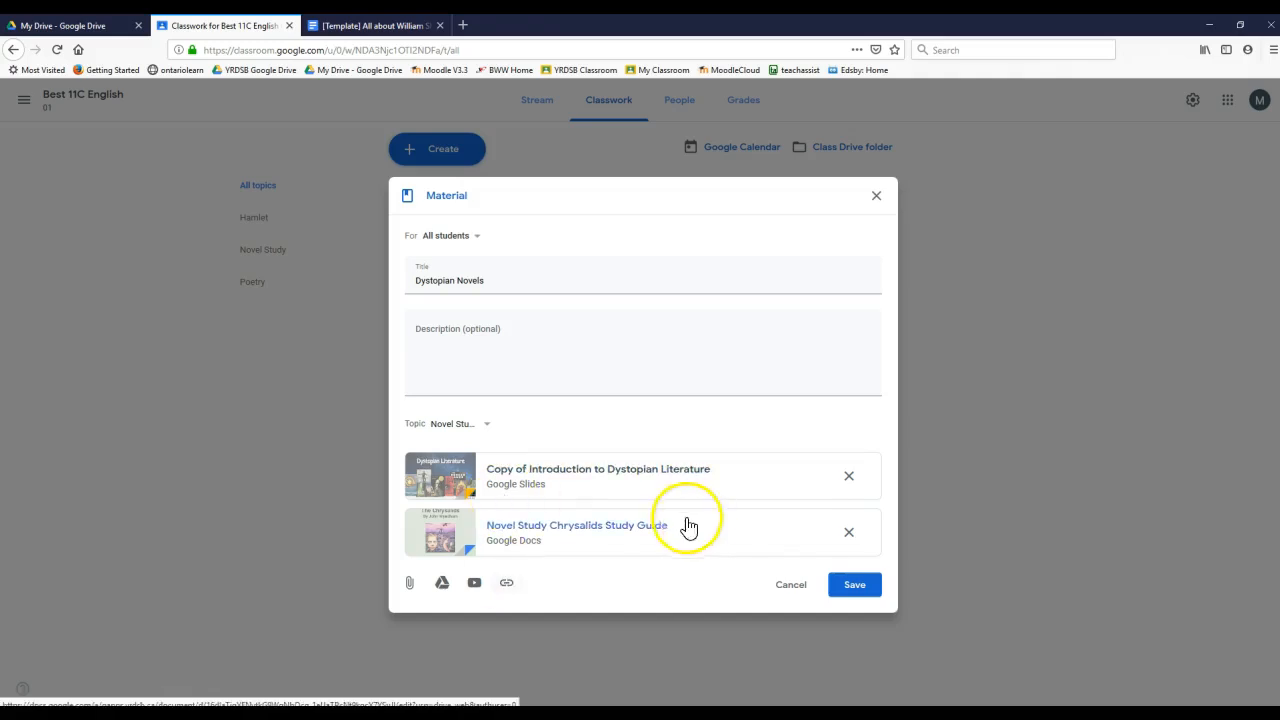
click(849, 532)
click(857, 558)
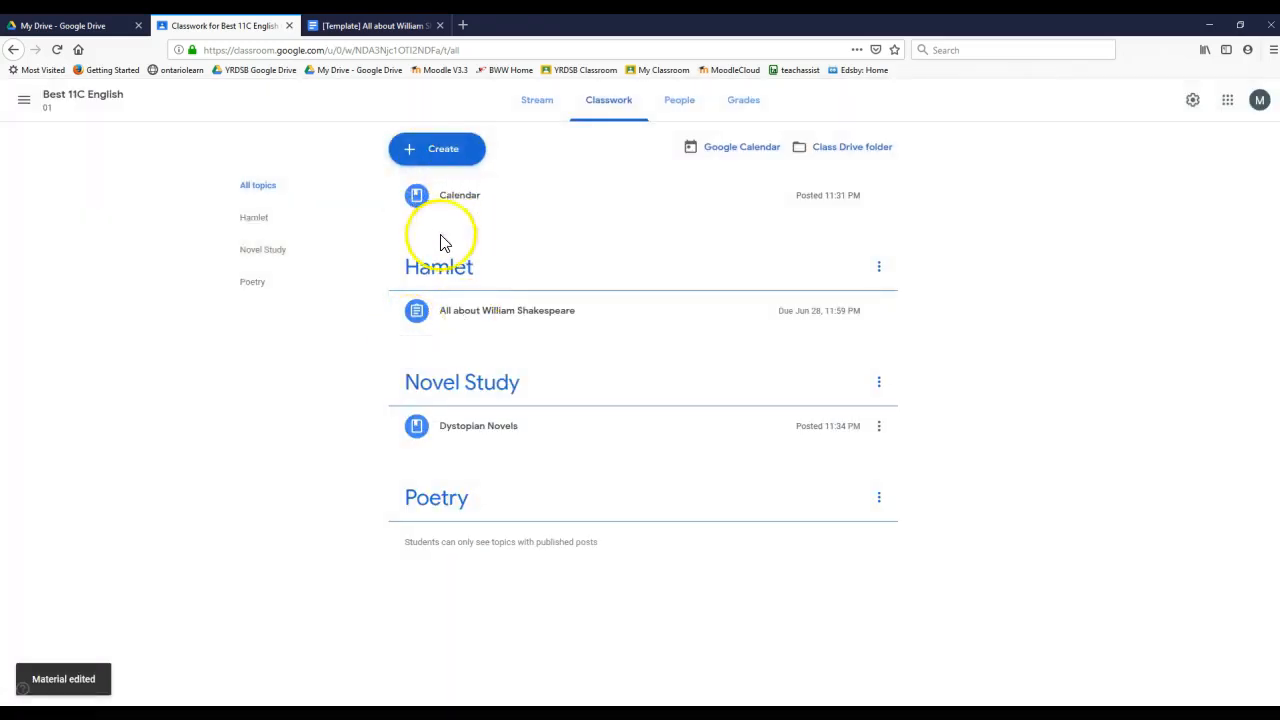
Step: Create a classwork question reading "How did you feel about the unit?"
click(440, 149)
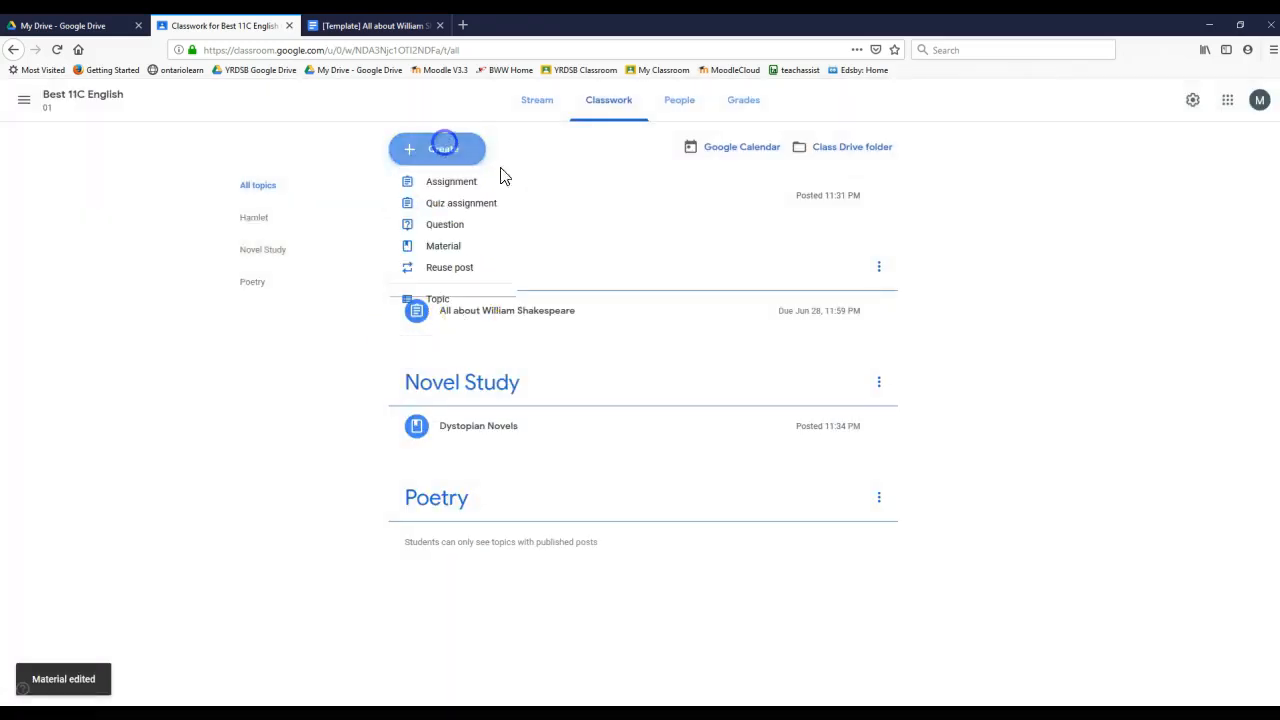
click(455, 235)
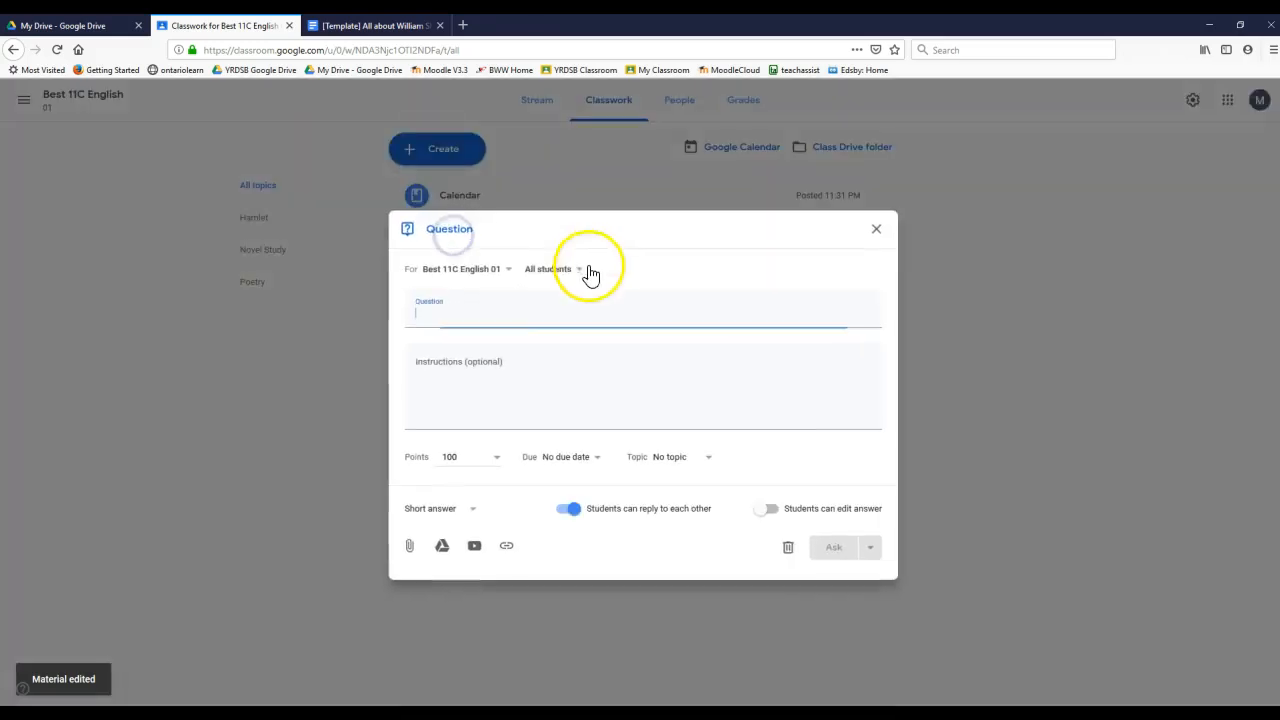
text(How di)
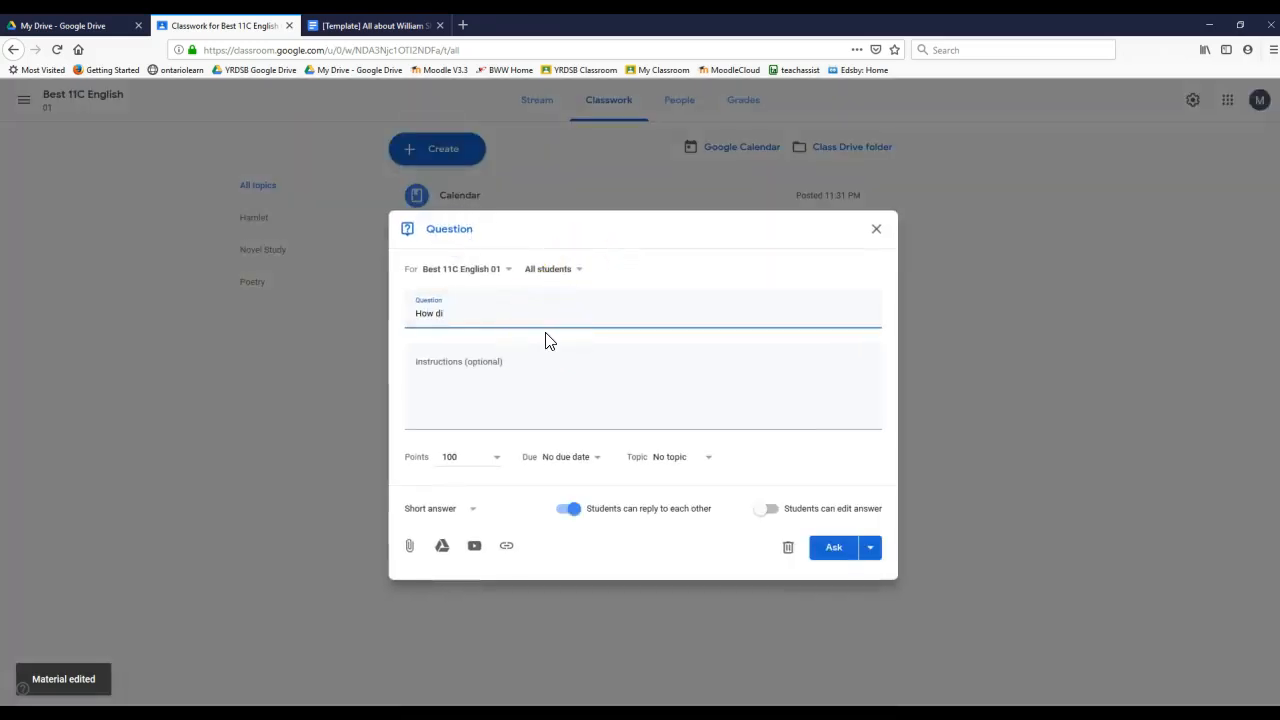
text(d you feel about the unit?)
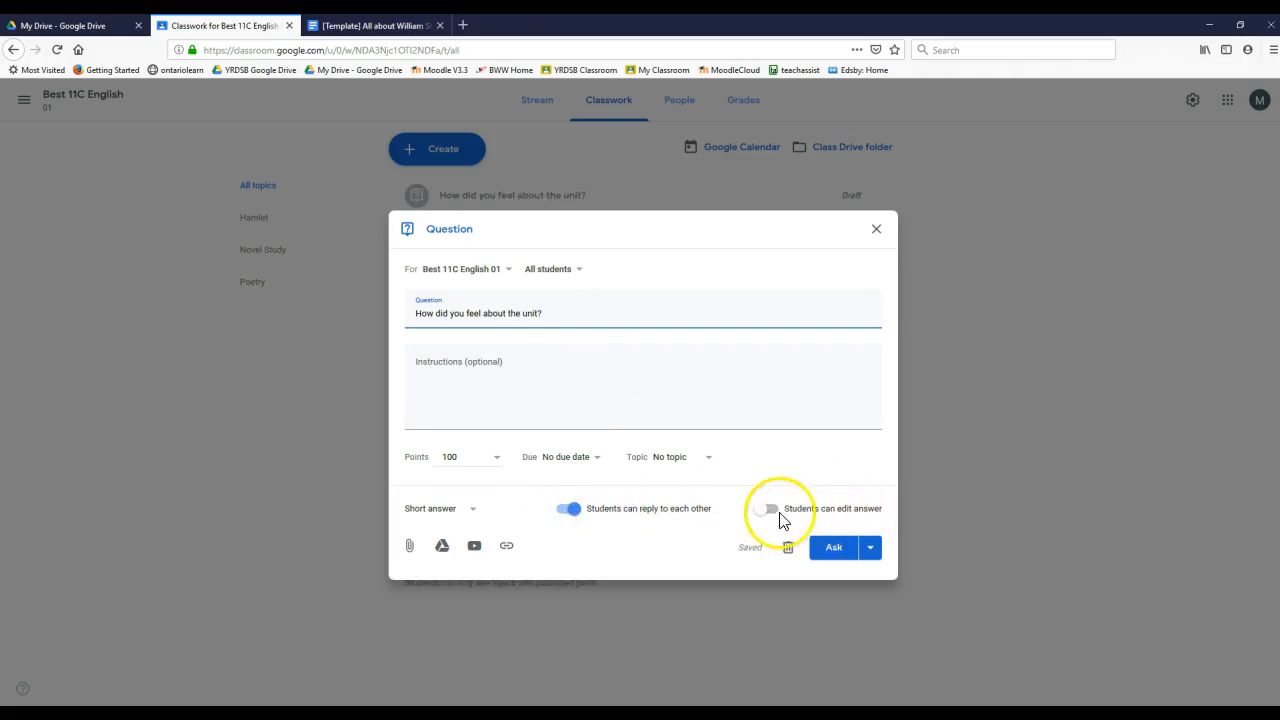
Step: Allow students to edit their answers, check the available answer types, and close the question without asking it
click(828, 517)
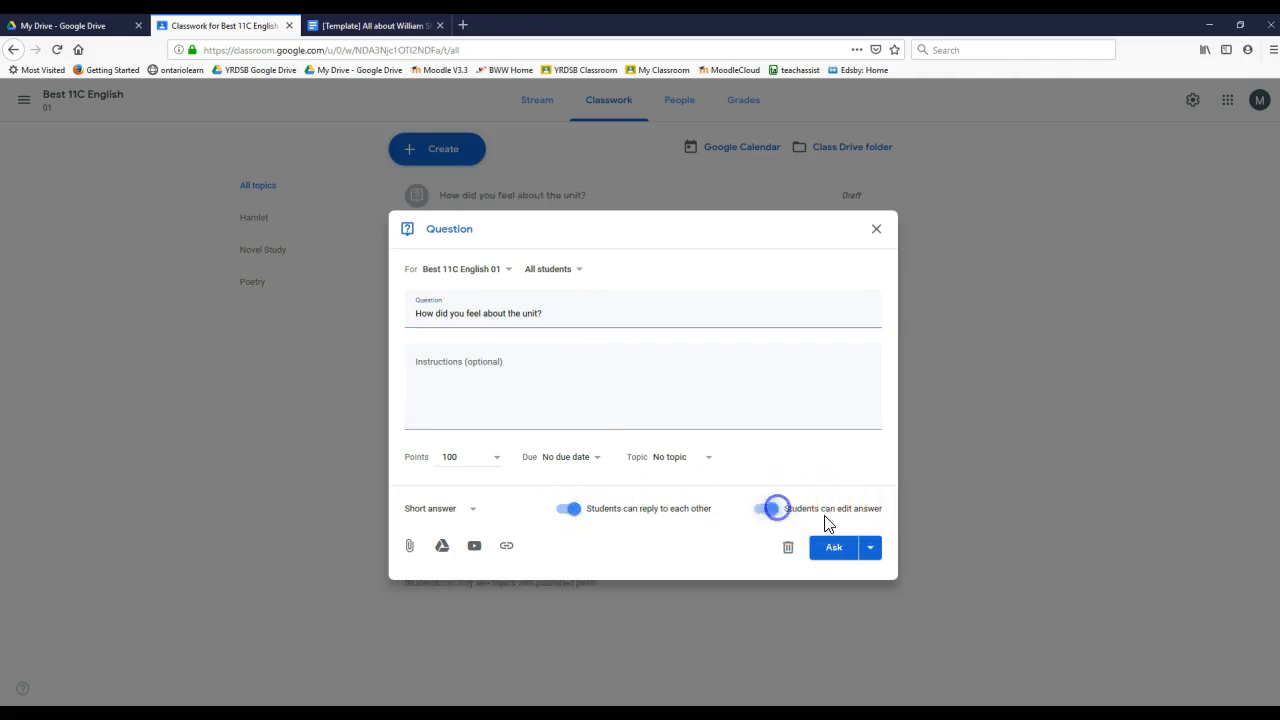
click(472, 513)
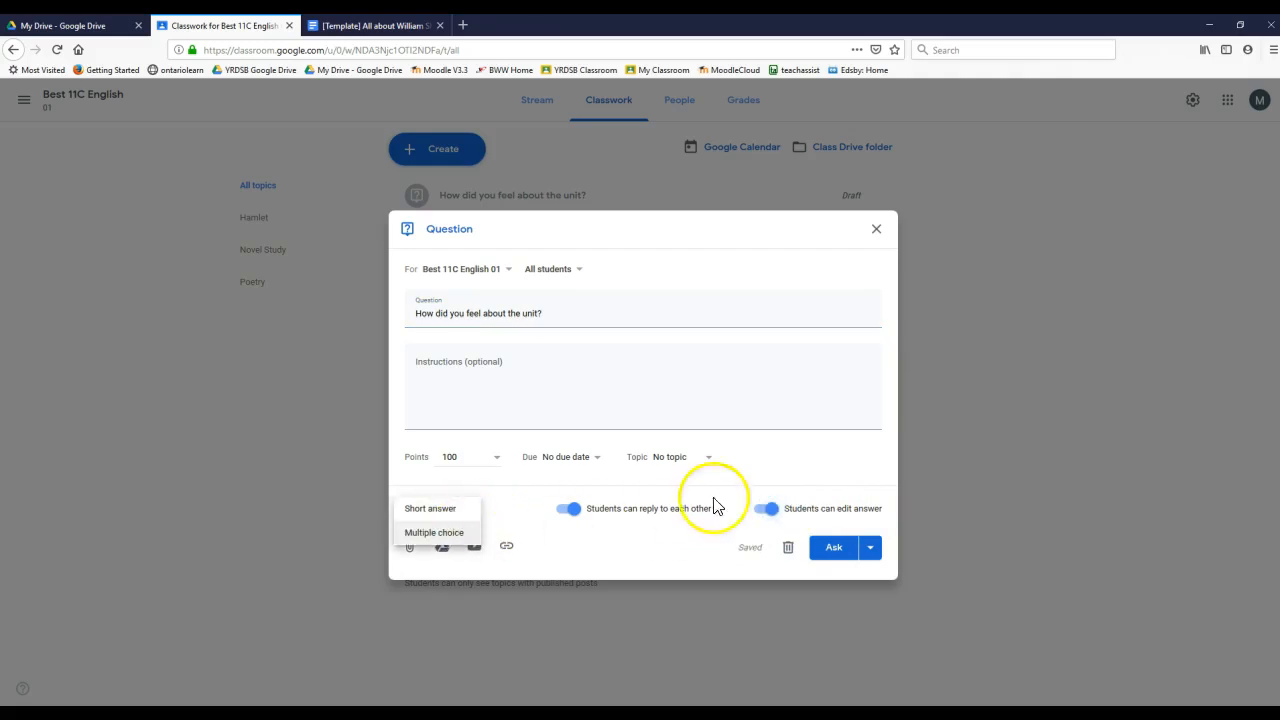
click(879, 234)
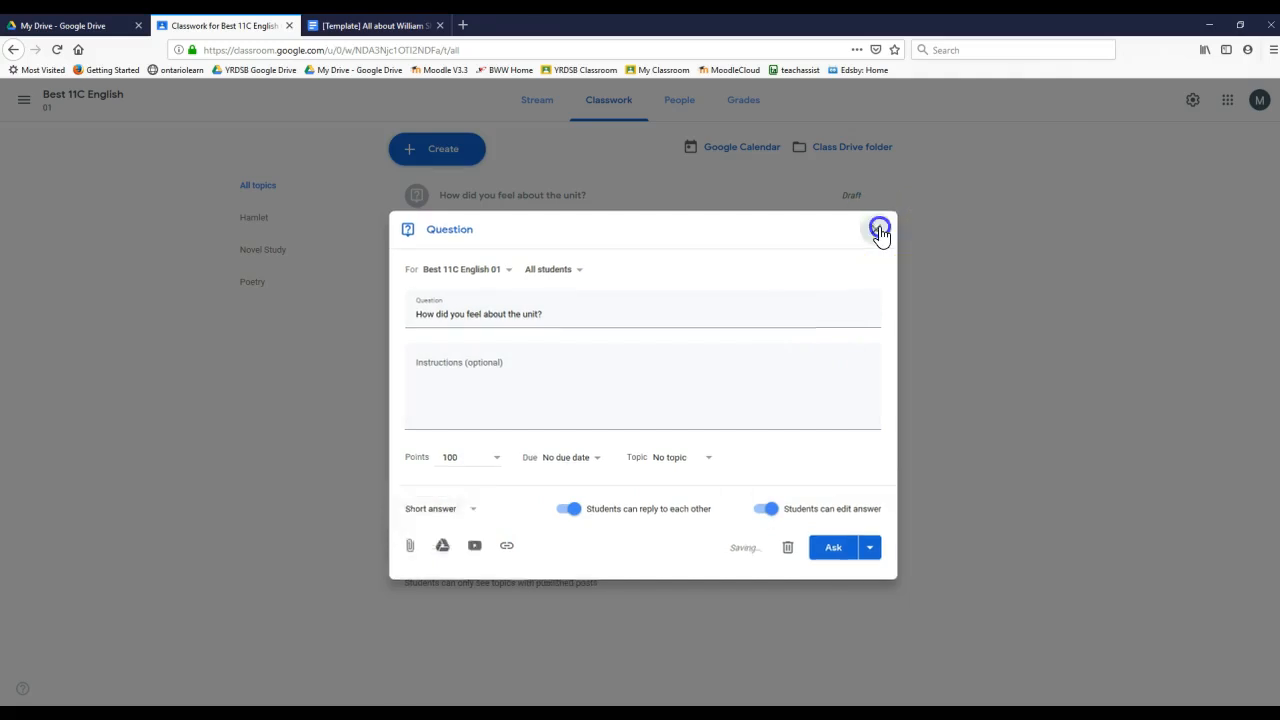